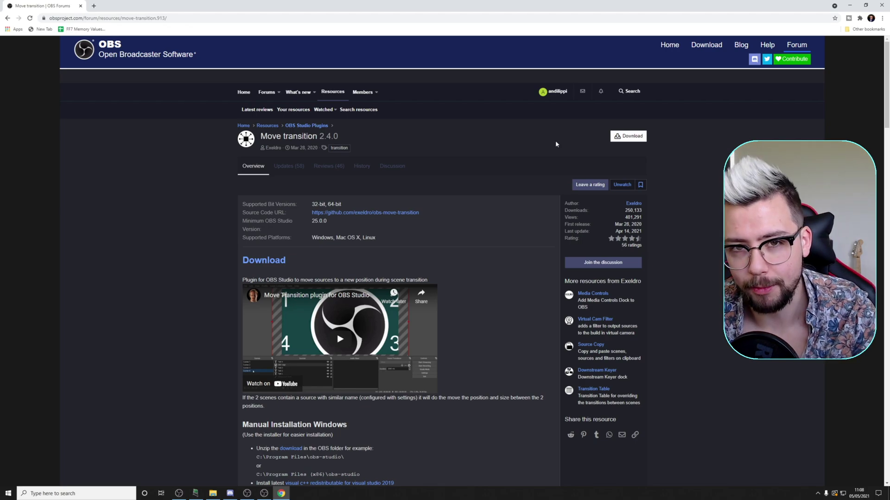
Show the Move transition 2.4.0 download file list, then switch back to OBS Studio
{"action": "left_click", "coordinate": [639, 137]}
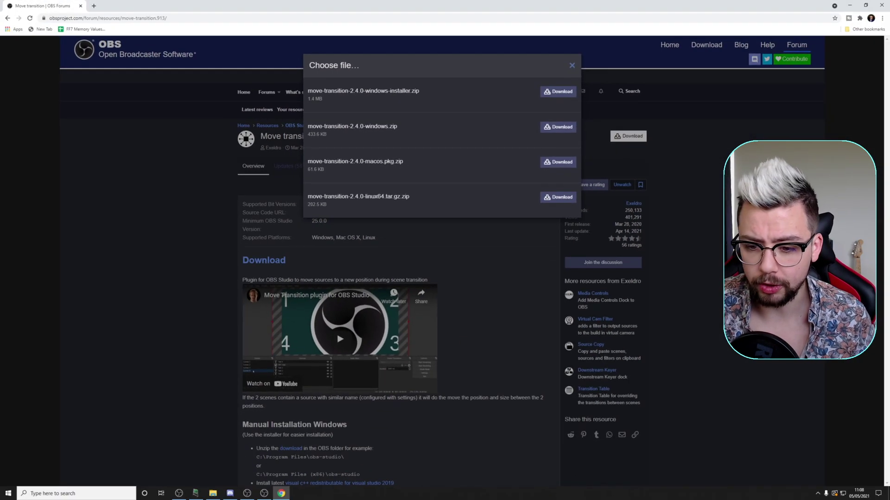
{"action": "left_click", "coordinate": [264, 494]}
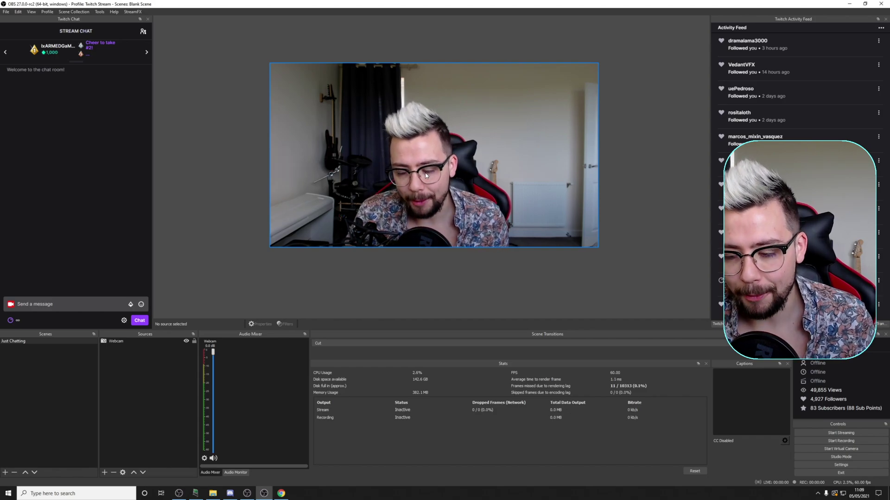
{"action": "left_click", "coordinate": [575, 345]}
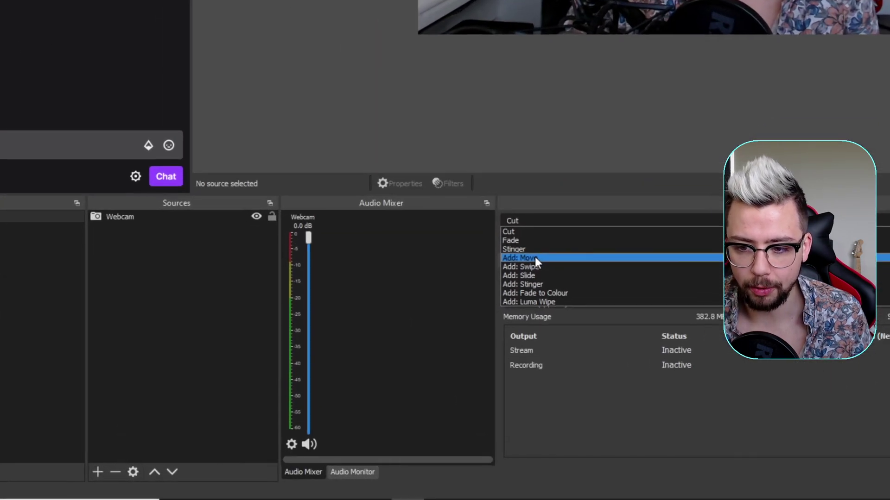
Add a Move scene transition with the default name Move and open its settings
{"action": "left_click", "coordinate": [330, 363]}
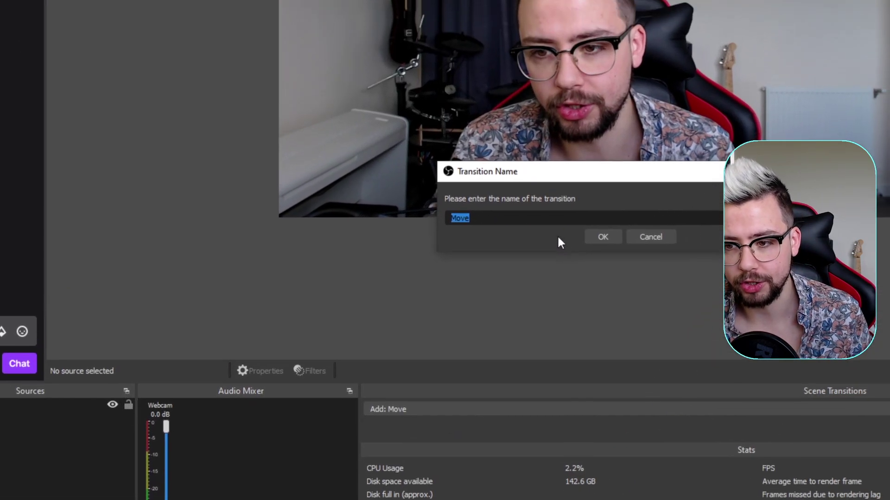
{"action": "key", "text": "End"}
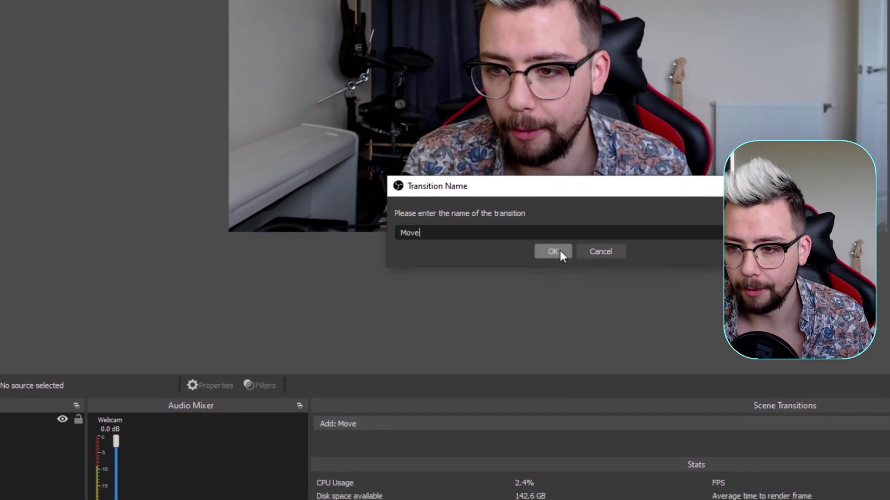
{"action": "left_click", "coordinate": [600, 256]}
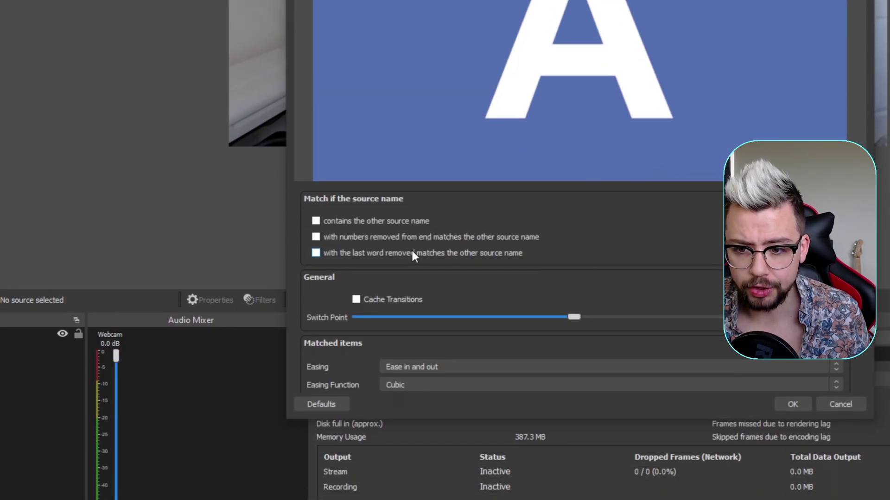
{"action": "scroll", "coordinate": [343, 254], "scroll_direction": "down", "scroll_amount": 10}
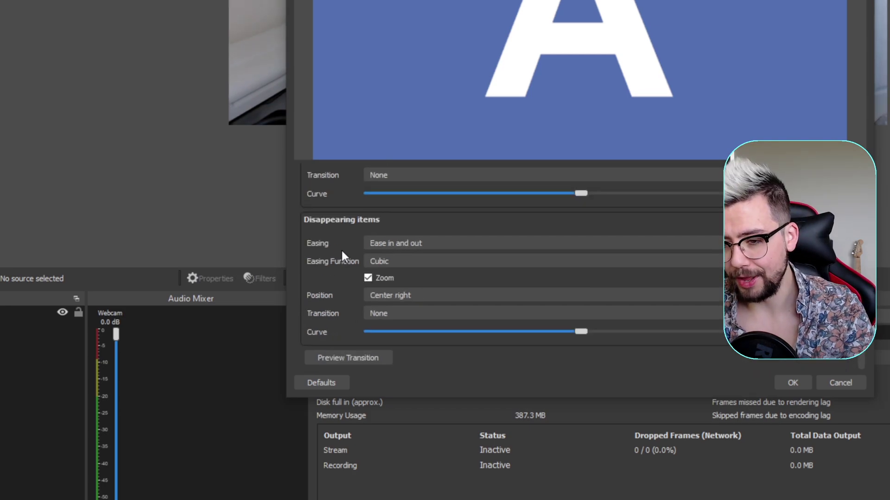
{"action": "scroll", "coordinate": [343, 255], "scroll_direction": "up", "scroll_amount": 6}
{"action": "scroll", "coordinate": [341, 250], "scroll_direction": "up", "scroll_amount": 3}
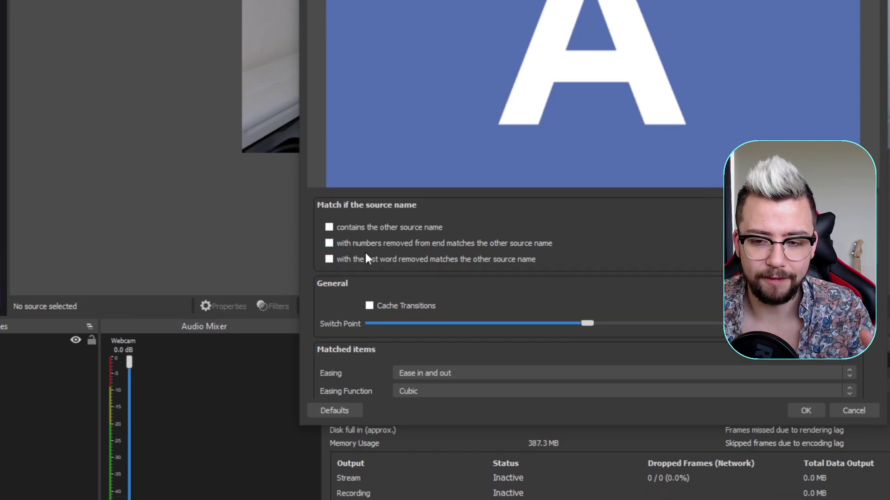
{"action": "scroll", "coordinate": [352, 250], "scroll_direction": "down", "scroll_amount": 1}
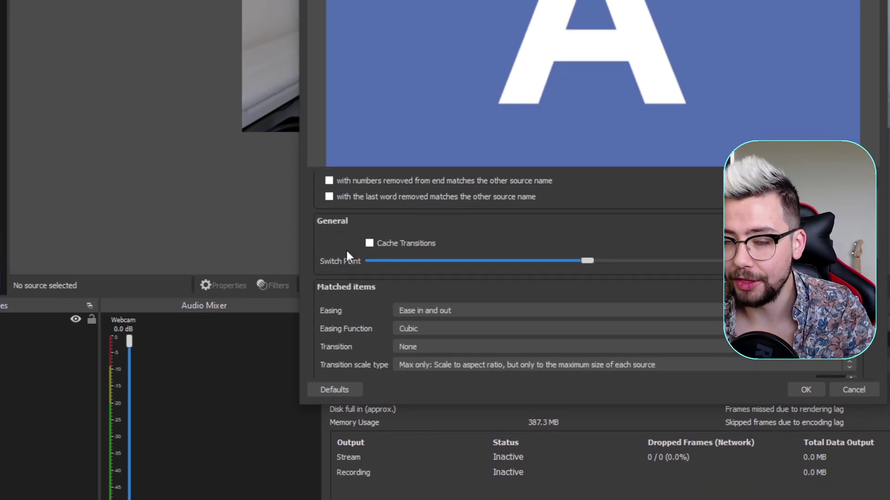
{"action": "scroll", "coordinate": [384, 253], "scroll_direction": "down", "scroll_amount": 1}
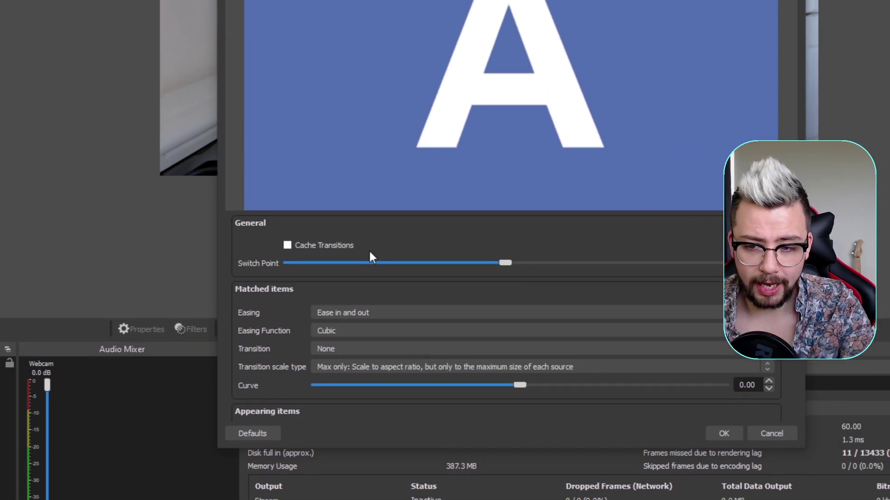
{"action": "scroll", "coordinate": [296, 256], "scroll_direction": "down", "scroll_amount": 1}
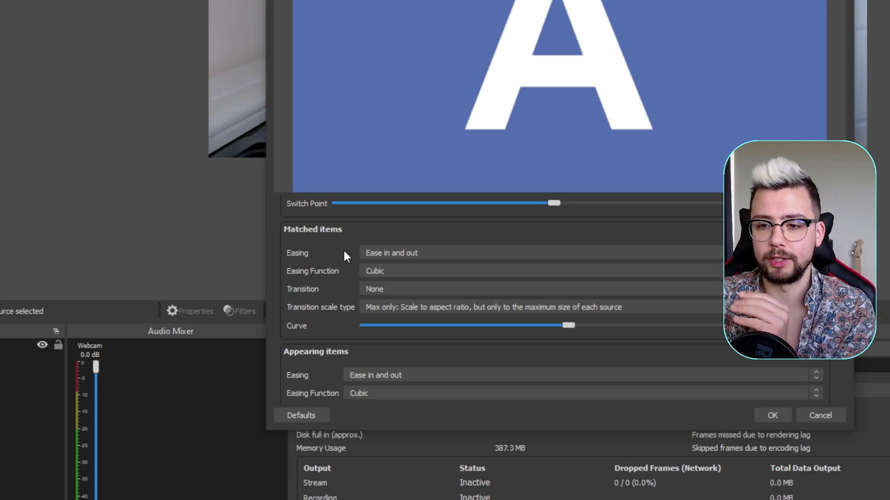
Keep matched items at Ease in and out with no extra transition, then save the Move settings
{"action": "left_click", "coordinate": [399, 254]}
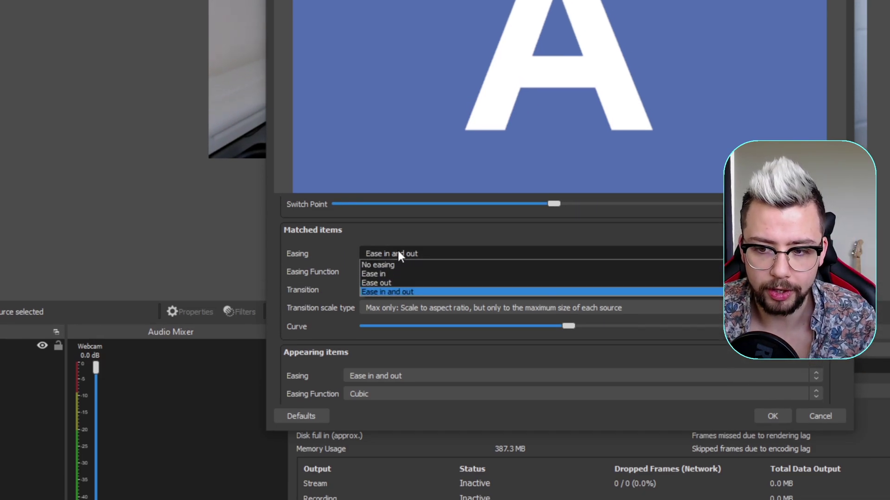
{"action": "left_click", "coordinate": [398, 254]}
{"action": "left_click", "coordinate": [388, 291]}
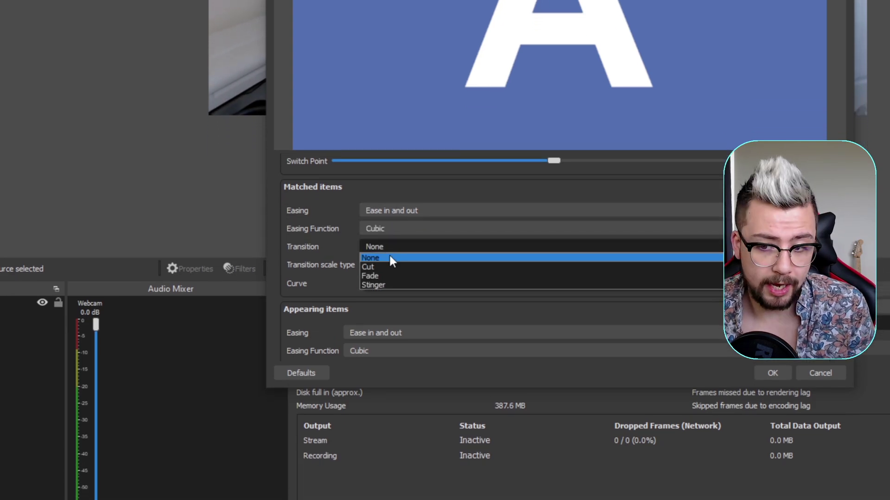
{"action": "left_click", "coordinate": [389, 258]}
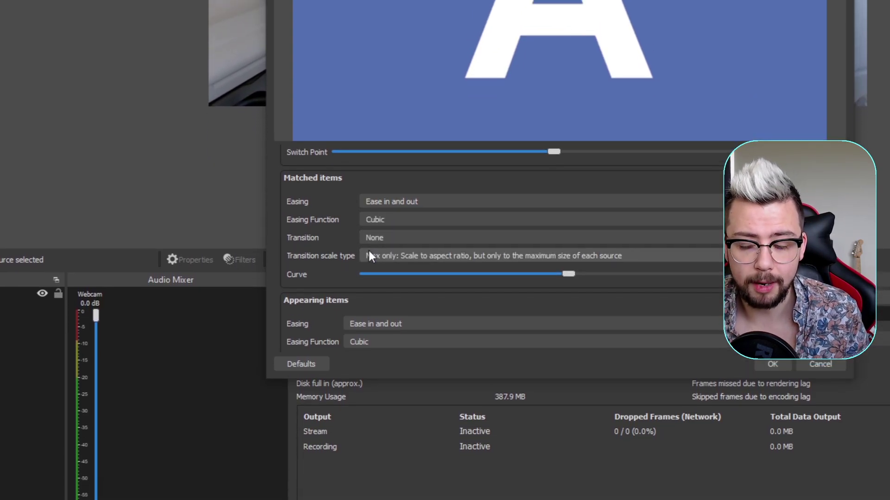
{"action": "scroll", "coordinate": [379, 251], "scroll_direction": "down", "scroll_amount": 4}
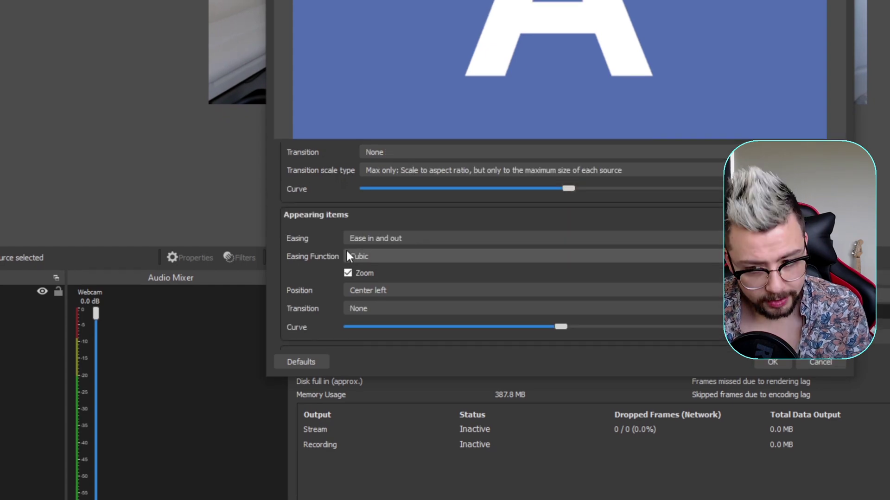
{"action": "scroll", "coordinate": [348, 256], "scroll_direction": "down", "scroll_amount": 2}
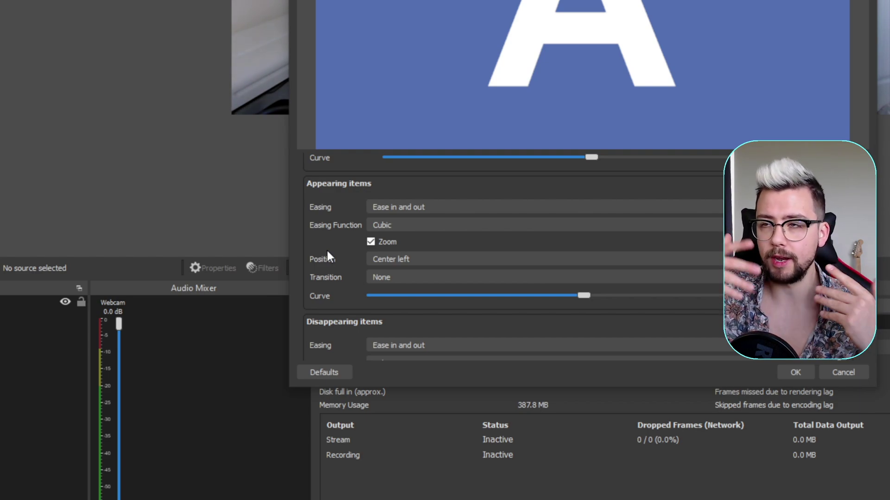
{"action": "scroll", "coordinate": [327, 254], "scroll_direction": "down", "scroll_amount": 1}
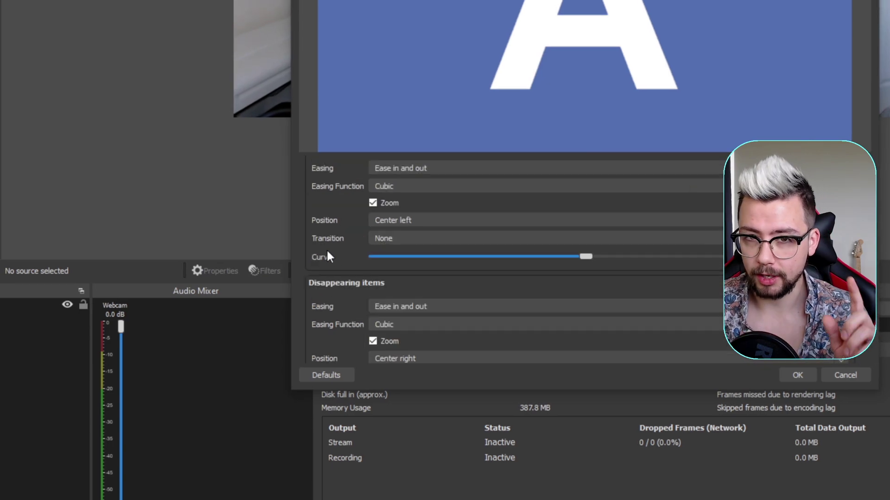
{"action": "scroll", "coordinate": [330, 254], "scroll_direction": "down", "scroll_amount": 2}
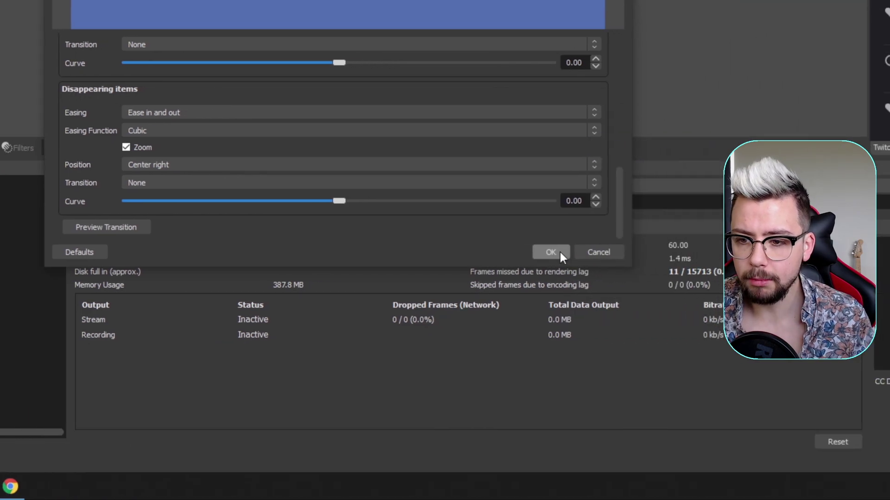
{"action": "left_click", "coordinate": [560, 252]}
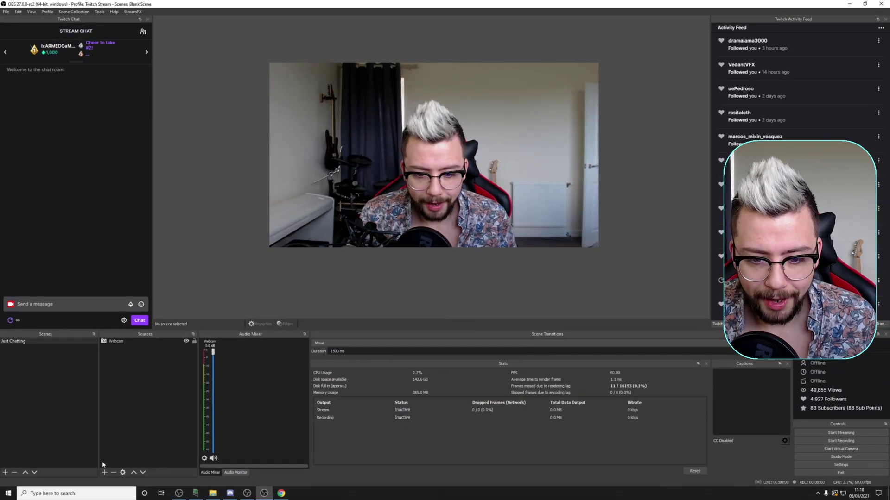
Add a Text (GDI+) source reading 'THIS IS TEXT!' in Comic Sans MS
{"action": "left_click", "coordinate": [104, 472]}
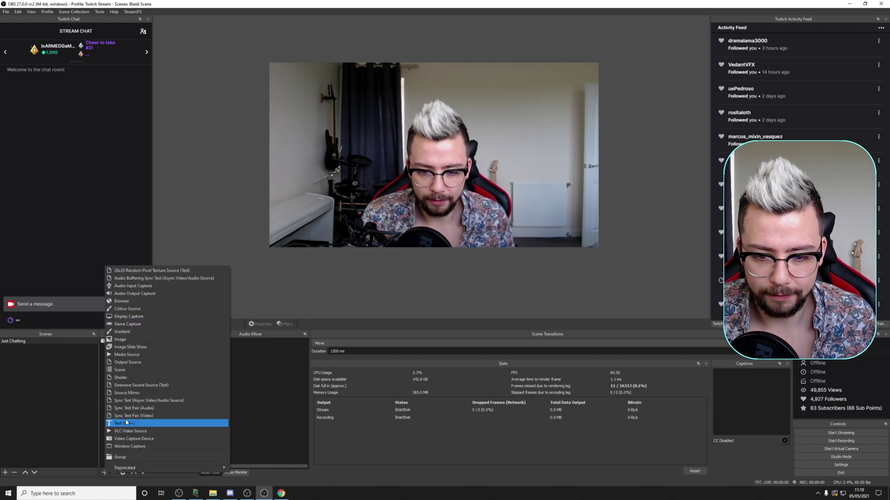
{"action": "left_click", "coordinate": [139, 423]}
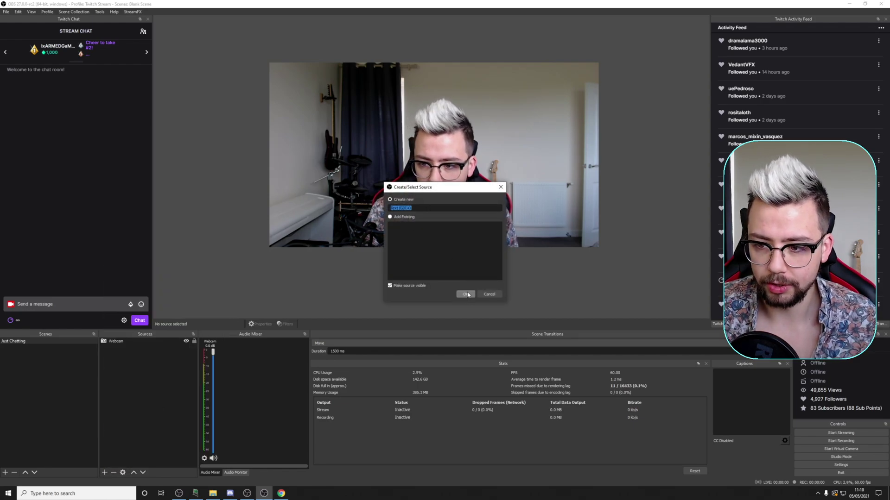
{"action": "key", "text": "Return"}
{"action": "type", "text": "T"}
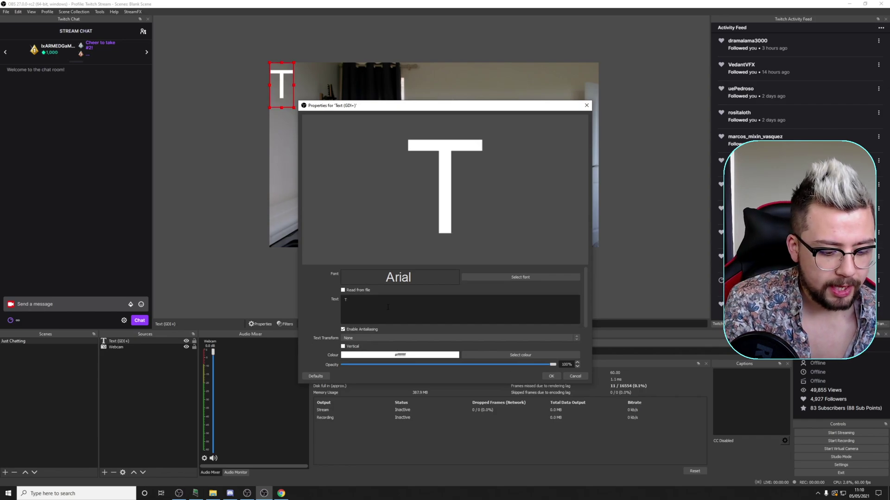
{"action": "type", "text": "HIS IS TEXT!"}
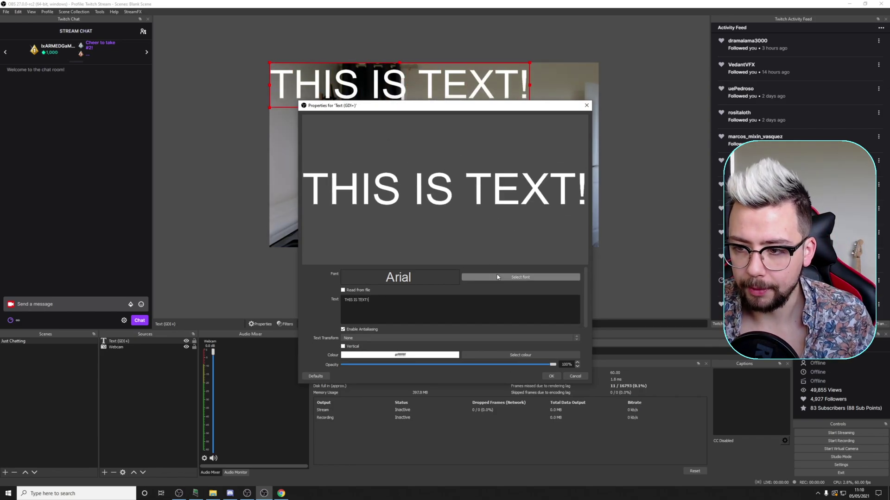
{"action": "left_click", "coordinate": [473, 277]}
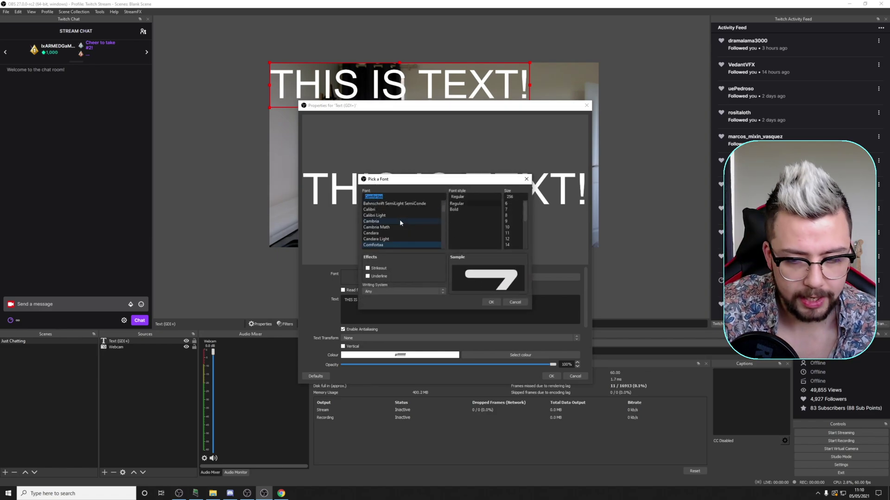
{"action": "scroll", "coordinate": [394, 229], "scroll_direction": "down", "scroll_amount": 1}
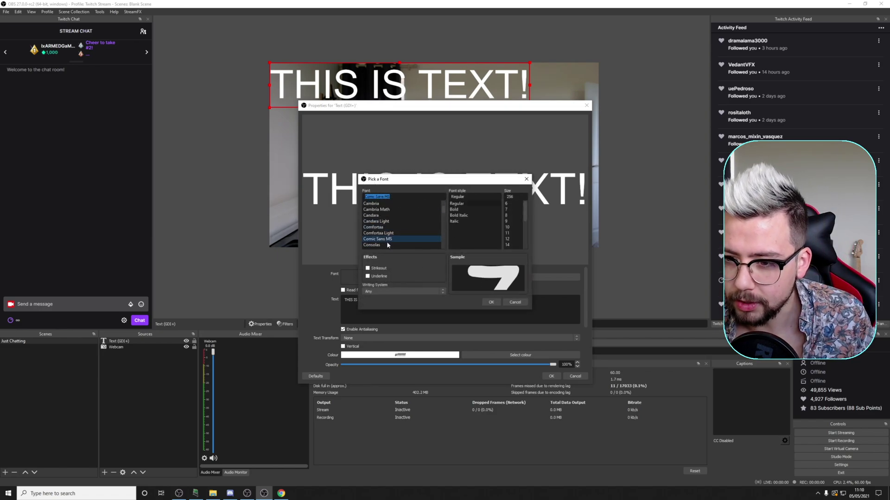
{"action": "left_click", "coordinate": [491, 302]}
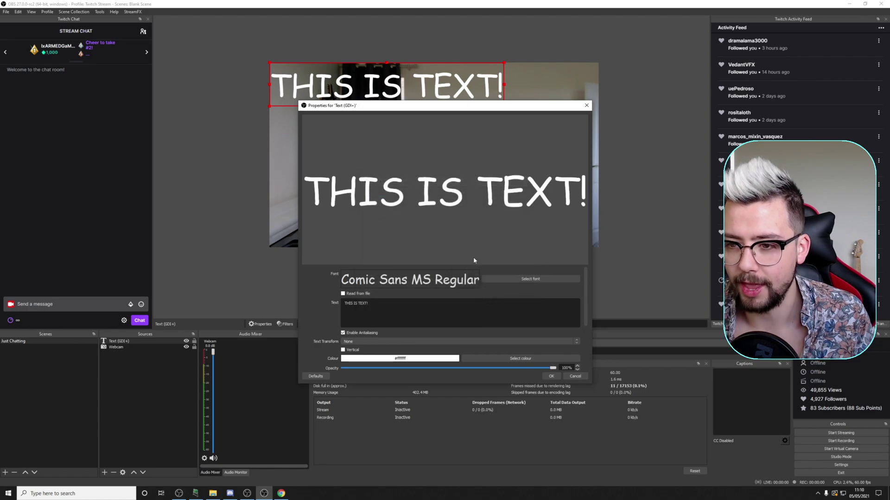
Centre the THIS IS TEXT! title horizontally at the top of the webcam shot
{"action": "left_click", "coordinate": [551, 376]}
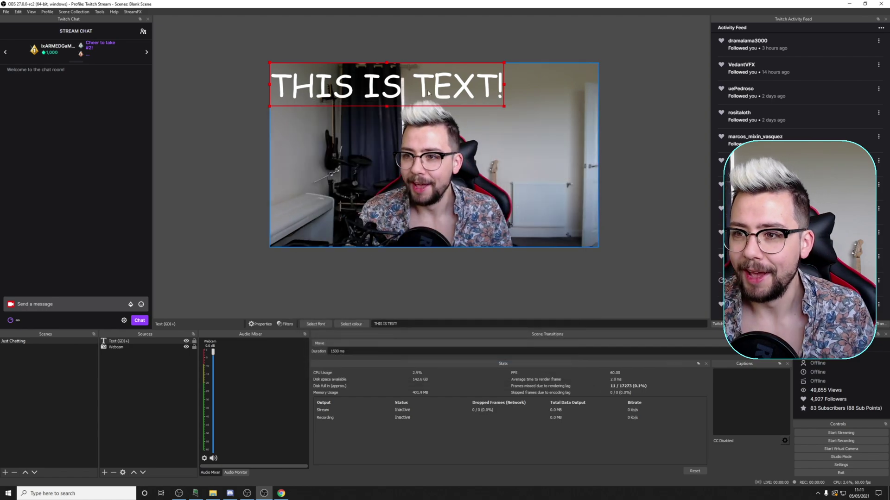
{"action": "left_click_drag", "start_coordinate": [428, 95], "coordinate": [476, 94]}
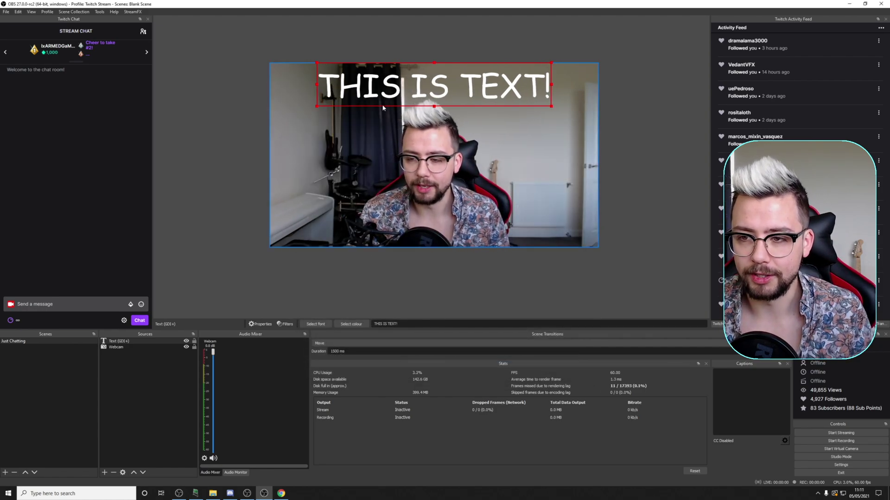
{"action": "left_click", "coordinate": [333, 273]}
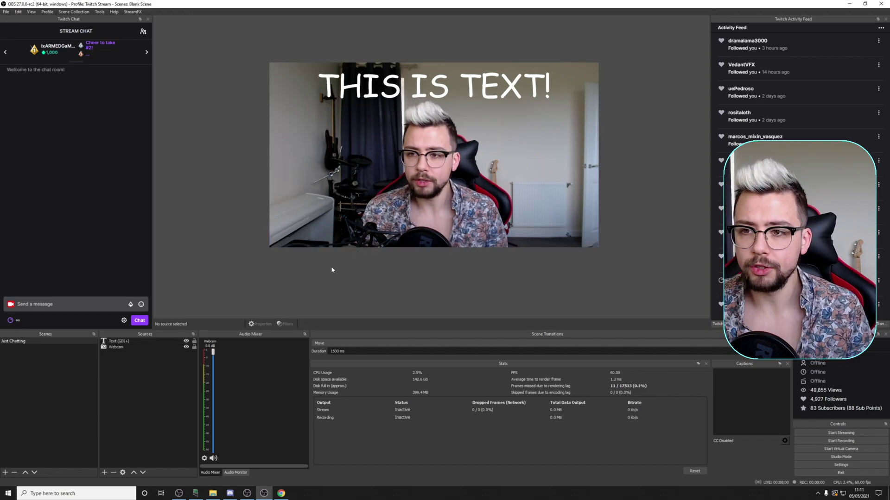
Create an empty scene named Gaming Scene, then go back to Just Chatting
{"action": "left_click", "coordinate": [5, 473]}
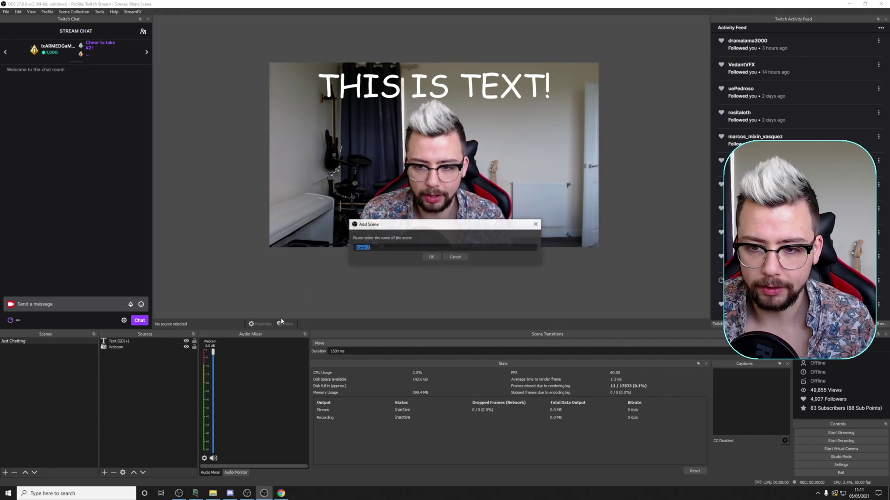
{"action": "type", "text": "Gaming "}
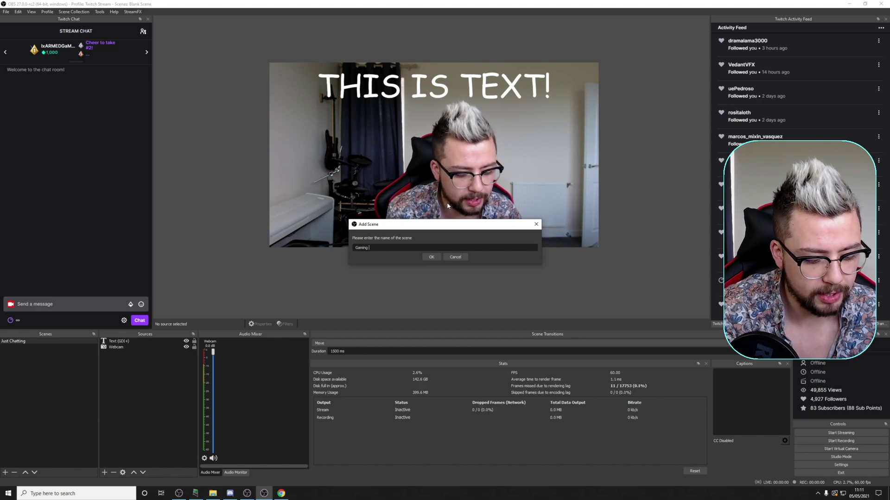
{"action": "type", "text": "Scene"}
{"action": "key", "text": "Return"}
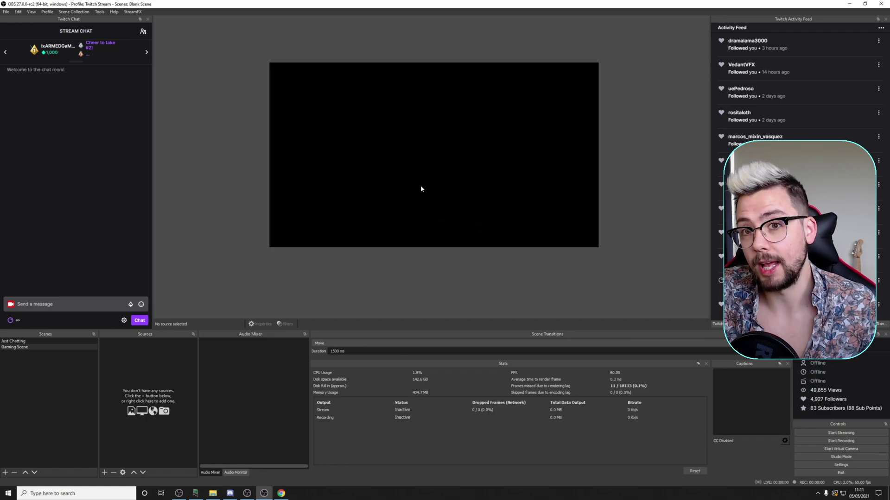
{"action": "left_click", "coordinate": [57, 342]}
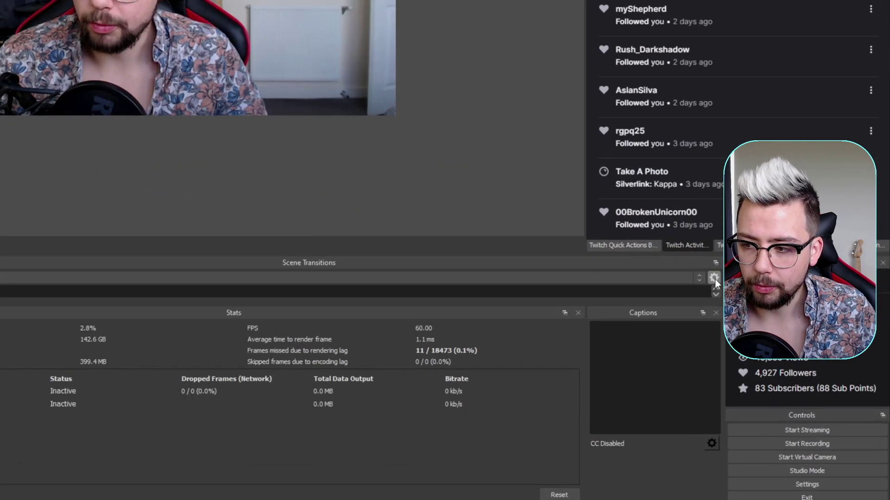
Reopen the Move transition settings and preview the switch to Gaming Scene
{"action": "left_click", "coordinate": [786, 342]}
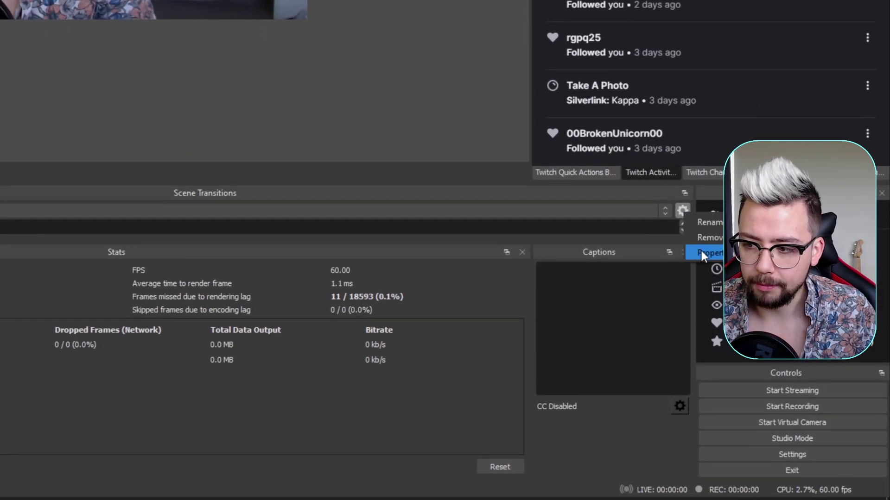
{"action": "left_click", "coordinate": [705, 252]}
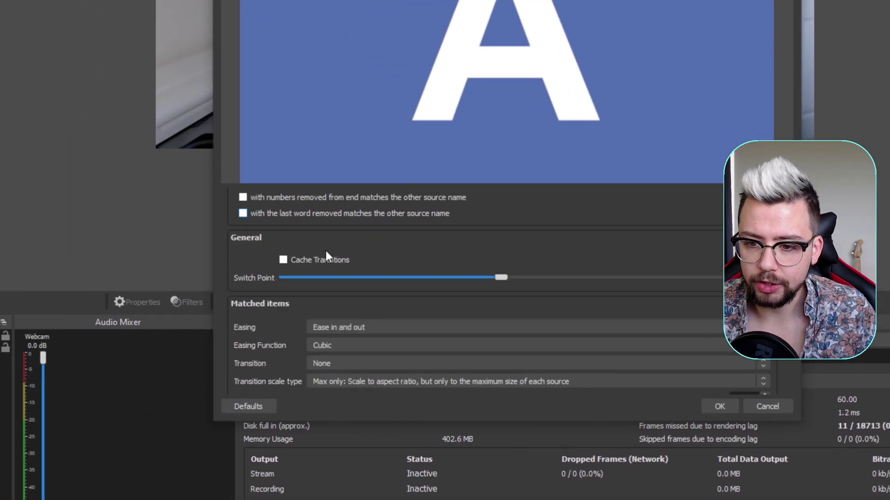
{"action": "scroll", "coordinate": [326, 253], "scroll_direction": "down", "scroll_amount": 2}
{"action": "scroll", "coordinate": [326, 253], "scroll_direction": "down", "scroll_amount": 2}
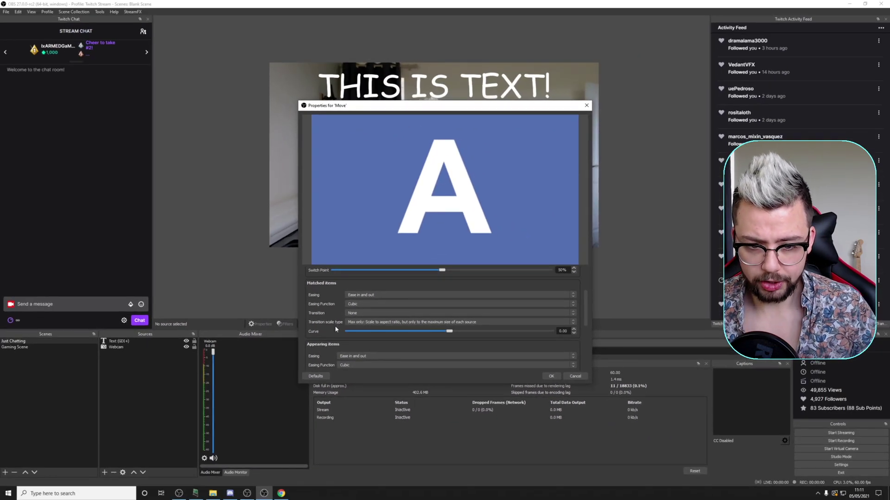
{"action": "scroll", "coordinate": [333, 307], "scroll_direction": "down", "scroll_amount": 3}
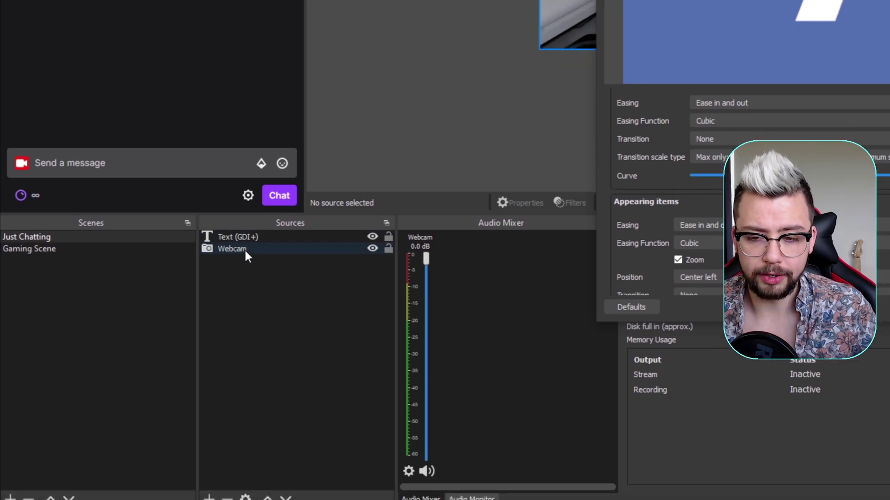
{"action": "scroll", "coordinate": [626, 264], "scroll_direction": "down", "scroll_amount": 5}
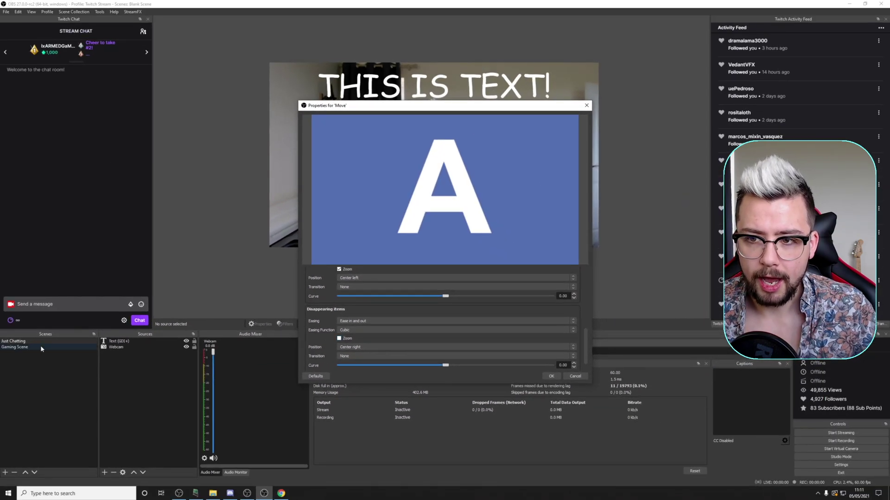
{"action": "left_click", "coordinate": [41, 346]}
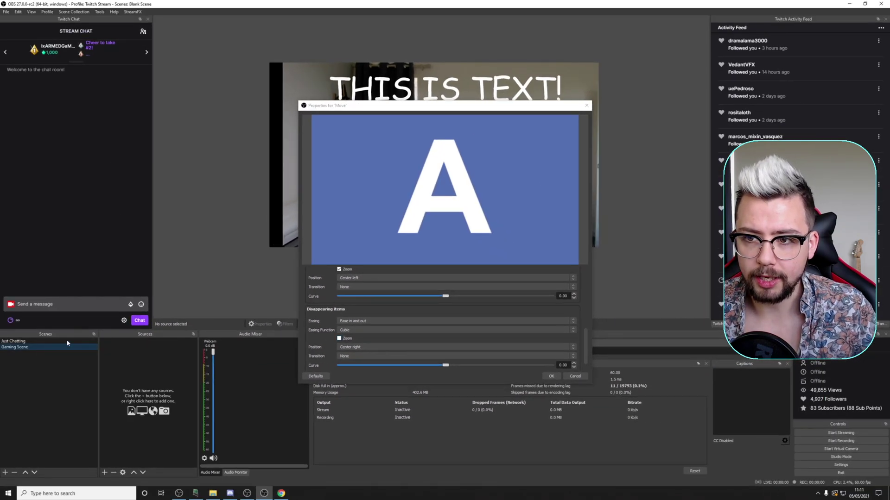
{"action": "left_click_drag", "start_coordinate": [422, 108], "coordinate": [589, 279]}
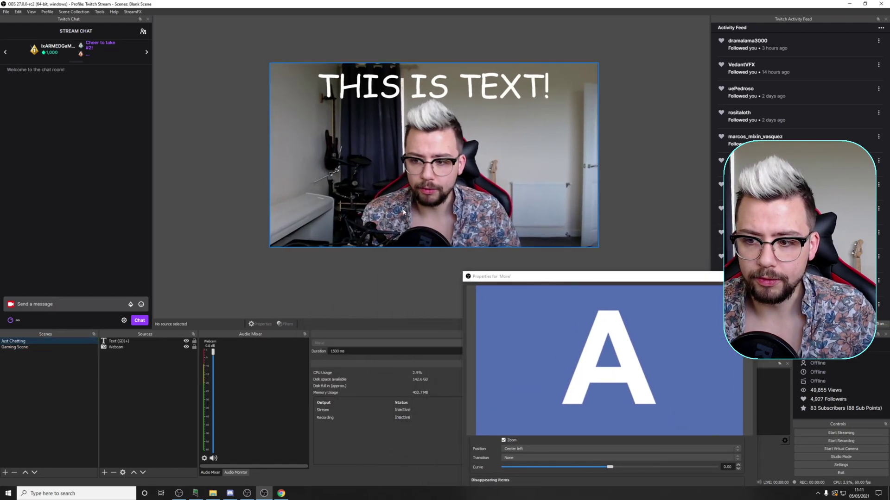
{"action": "left_click", "coordinate": [18, 349]}
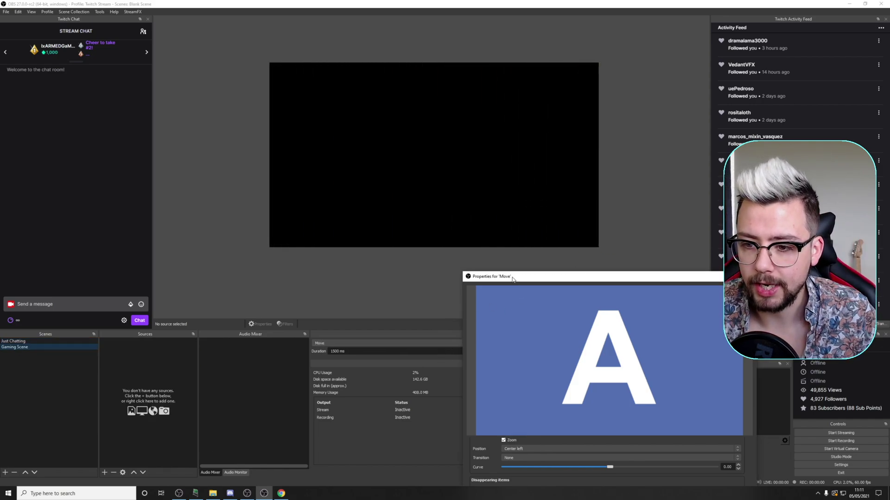
{"action": "left_click_drag", "start_coordinate": [513, 279], "coordinate": [295, 114]}
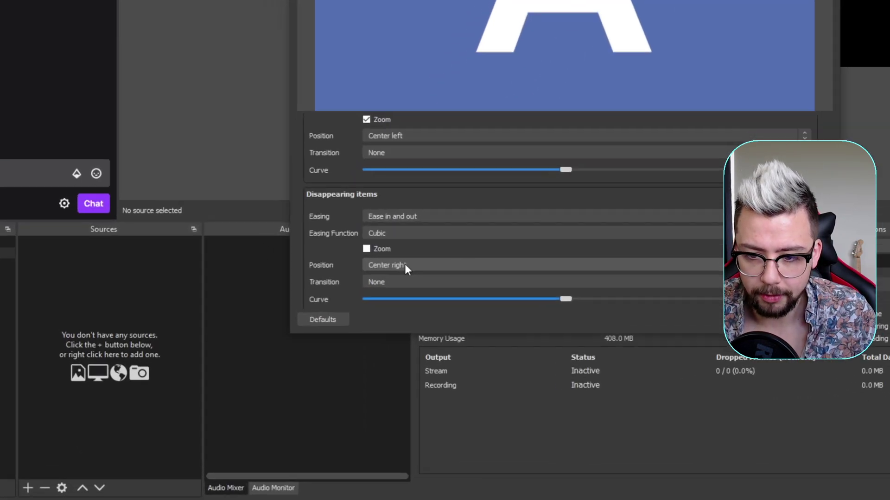
Set disappearing items' Position to Top and test it by switching scenes
{"action": "left_click", "coordinate": [295, 353]}
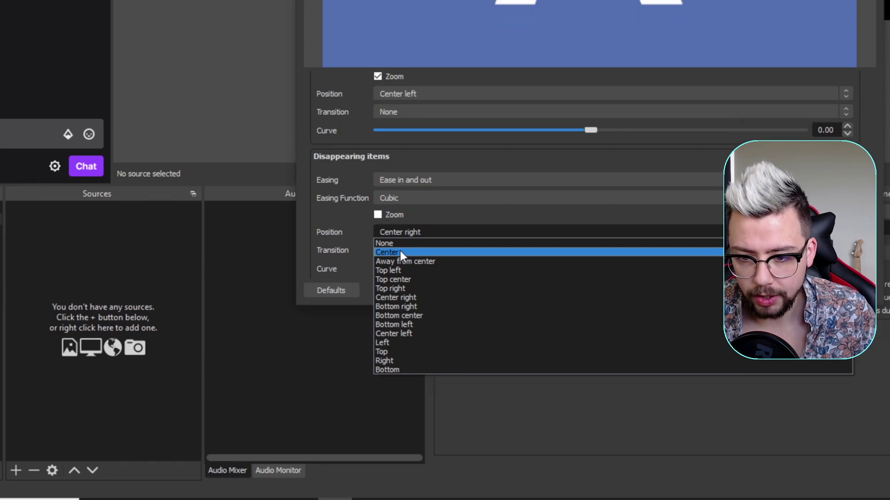
{"action": "left_click", "coordinate": [399, 251]}
{"action": "left_click", "coordinate": [400, 233]}
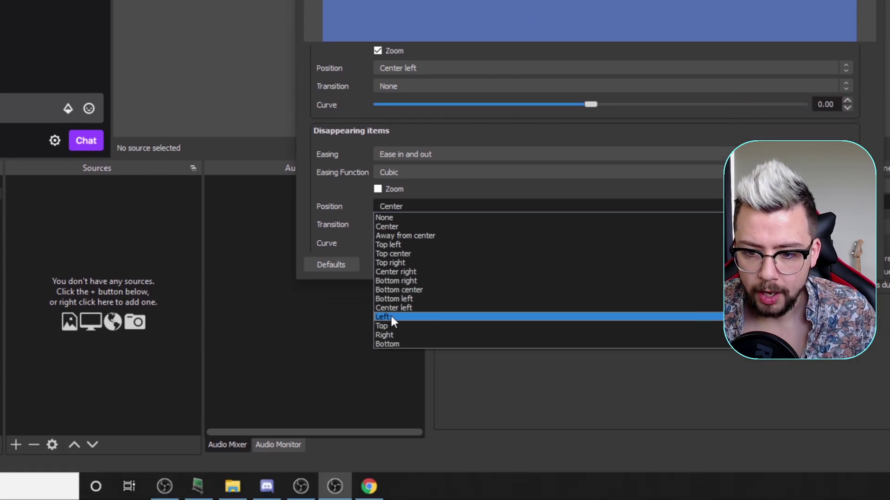
{"action": "left_click", "coordinate": [389, 354]}
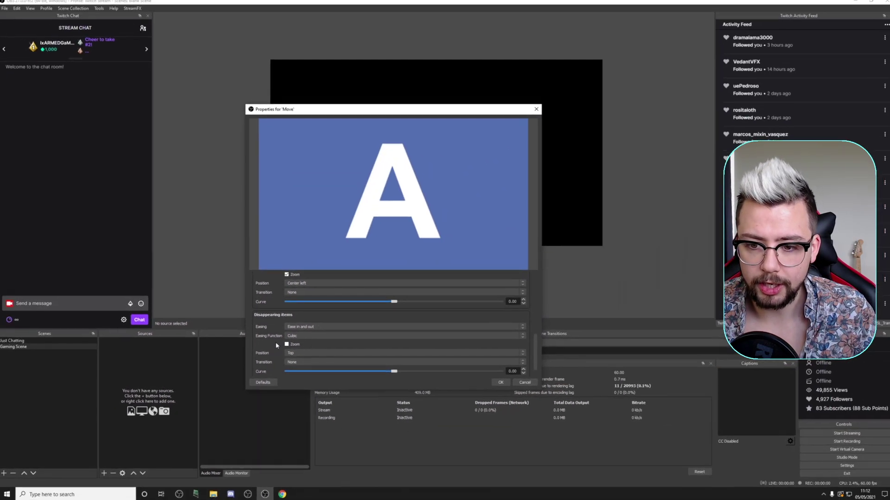
{"action": "left_click_drag", "start_coordinate": [323, 117], "coordinate": [327, 311]}
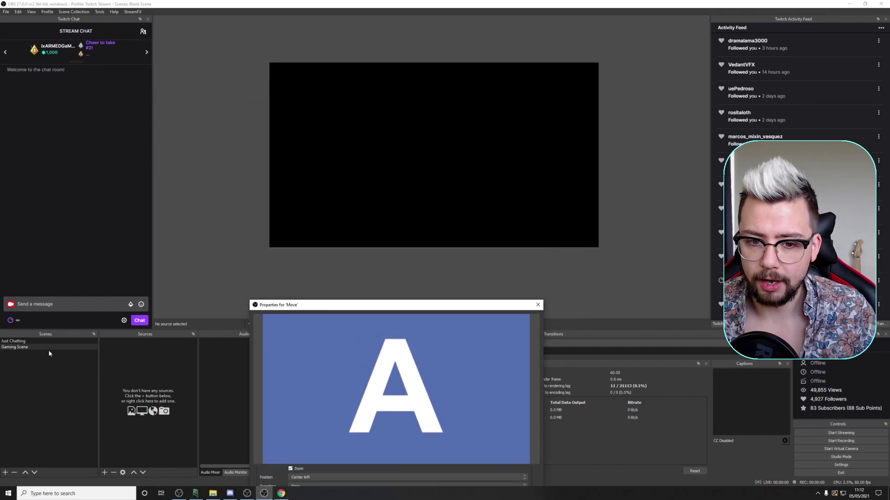
{"action": "right_click", "coordinate": [36, 350]}
{"action": "left_click", "coordinate": [30, 348]}
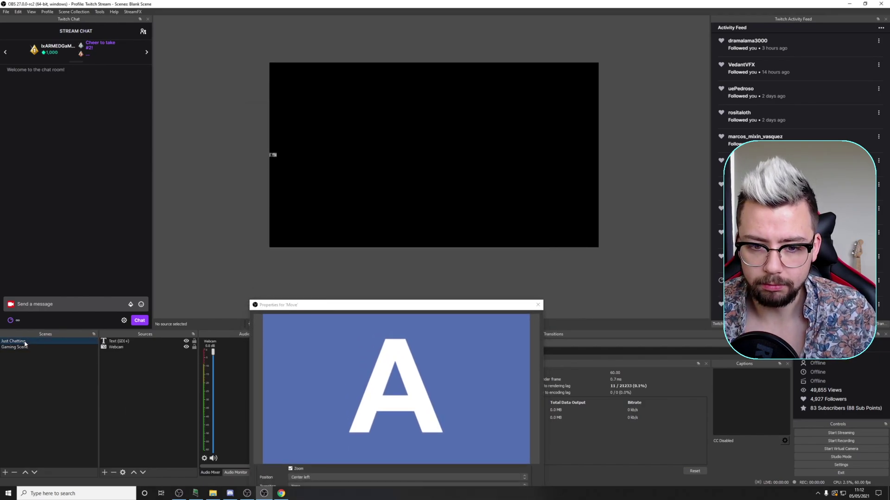
{"action": "left_click", "coordinate": [29, 347]}
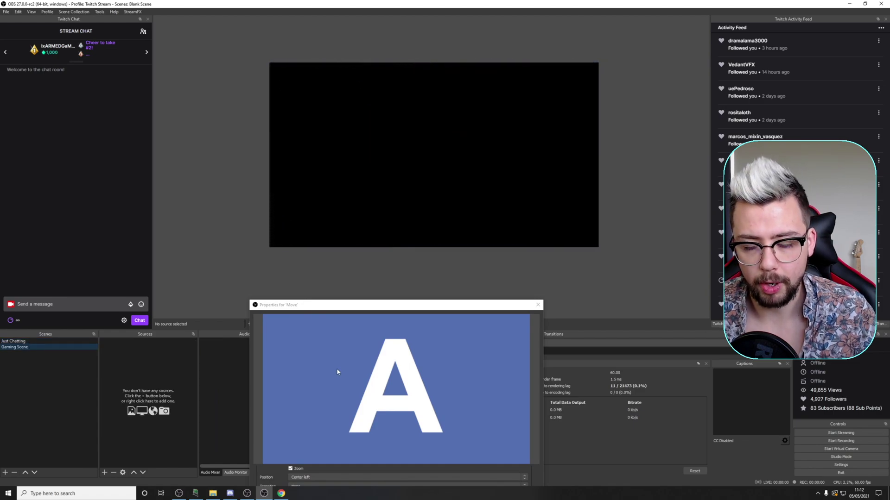
{"action": "left_click_drag", "start_coordinate": [373, 308], "coordinate": [405, 158]}
Set disappearing items' Transition to Fade and test it on Gaming Scene
{"action": "scroll", "coordinate": [311, 405], "scroll_direction": "down", "scroll_amount": 2}
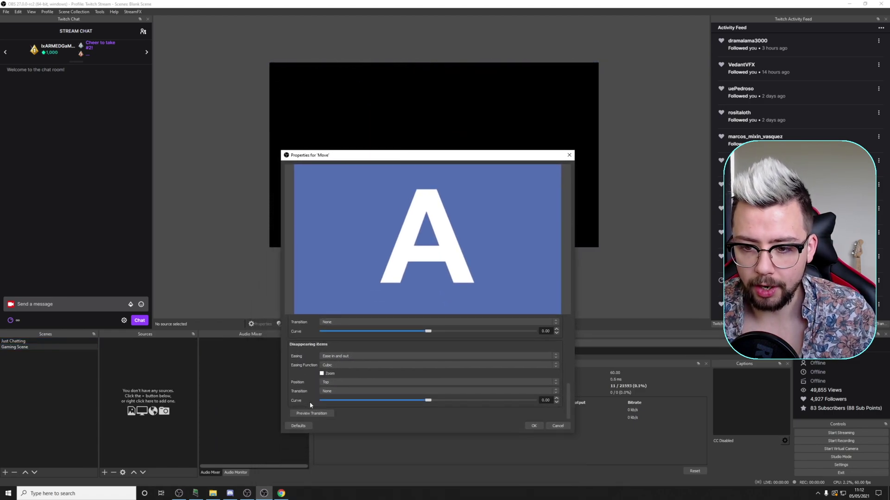
{"action": "left_click", "coordinate": [329, 392]}
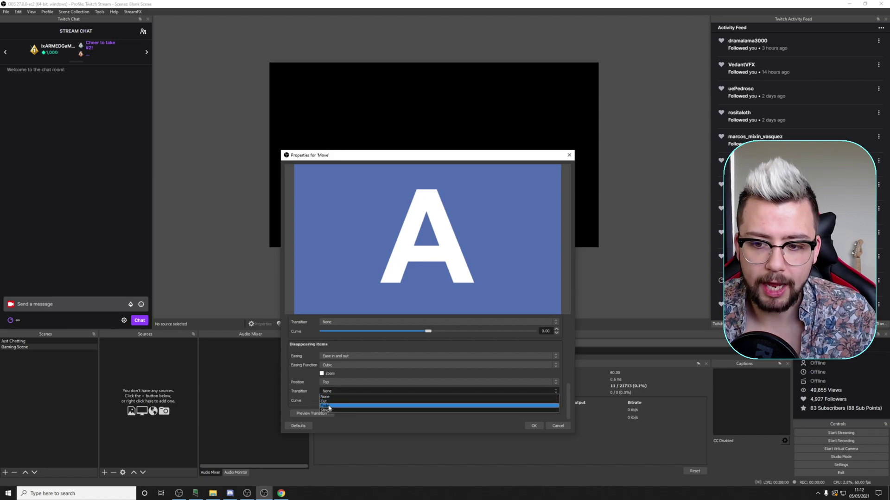
{"action": "left_click", "coordinate": [329, 406]}
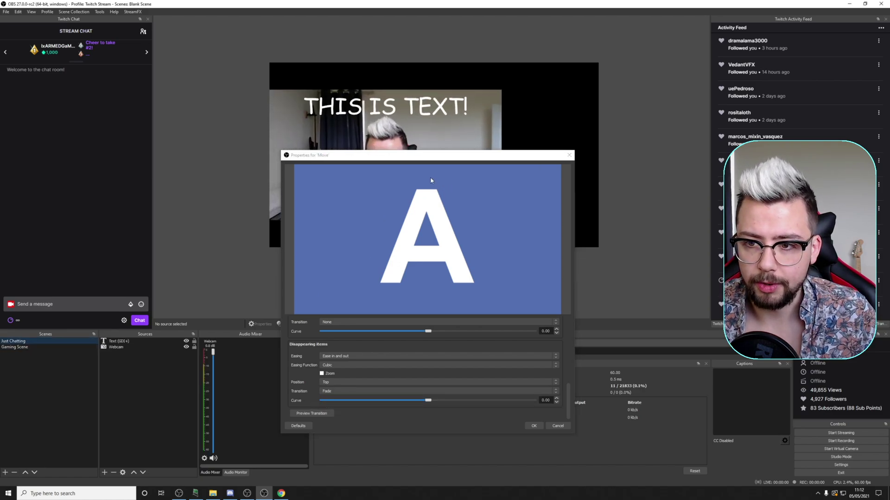
{"action": "left_click_drag", "start_coordinate": [404, 159], "coordinate": [423, 290]}
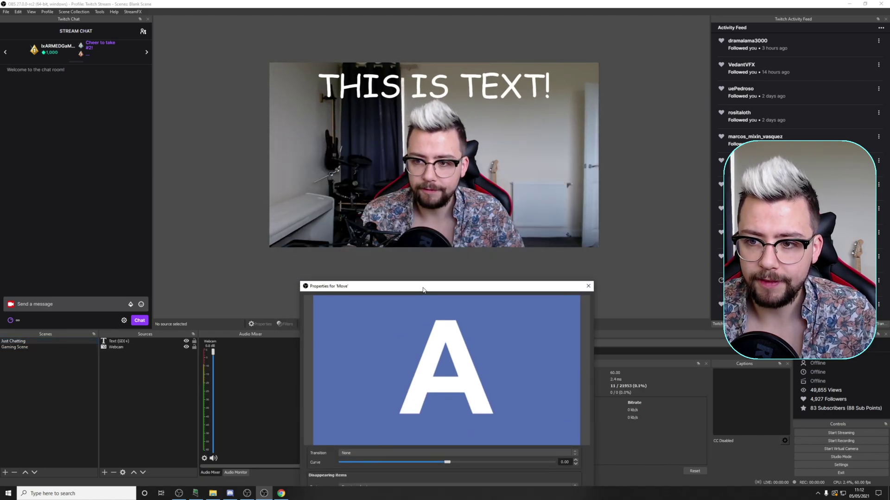
{"action": "left_click", "coordinate": [18, 347]}
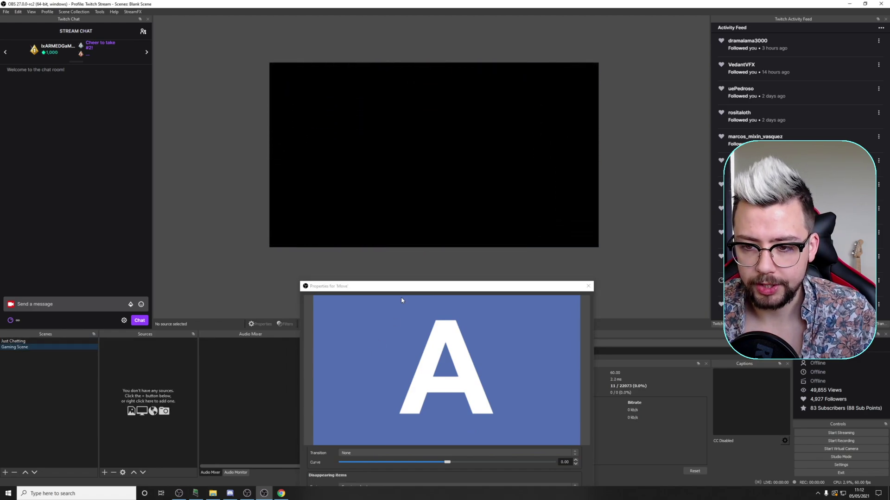
{"action": "left_click_drag", "start_coordinate": [391, 286], "coordinate": [371, 143]}
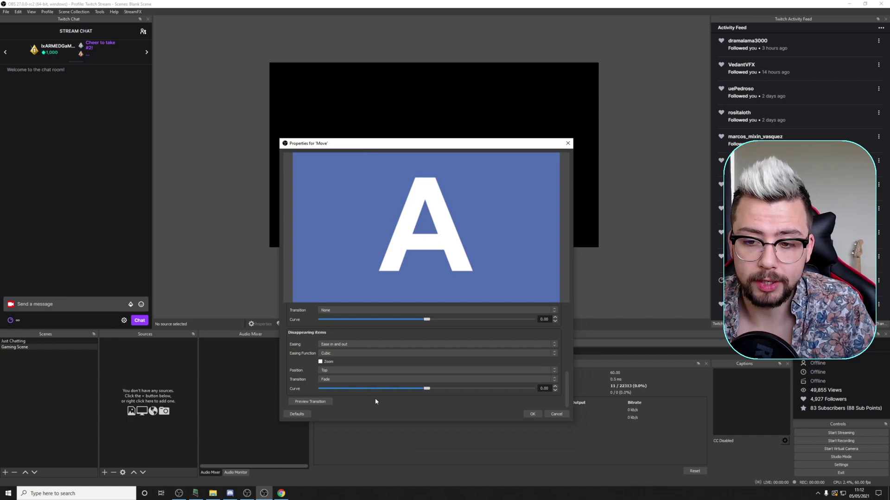
{"action": "left_click", "coordinate": [332, 371]}
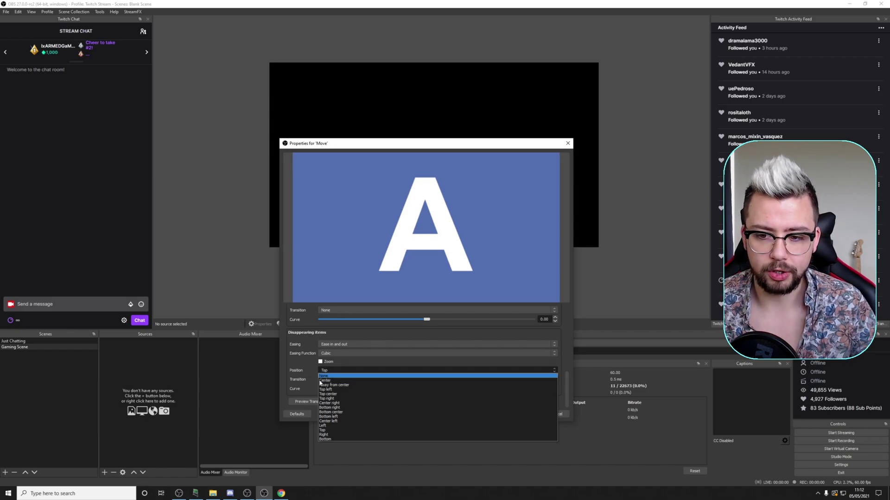
Set appearing items' Position to None and preview the switch to Gaming Scene
{"action": "left_click", "coordinate": [325, 380]}
{"action": "scroll", "coordinate": [318, 376], "scroll_direction": "up", "scroll_amount": 2}
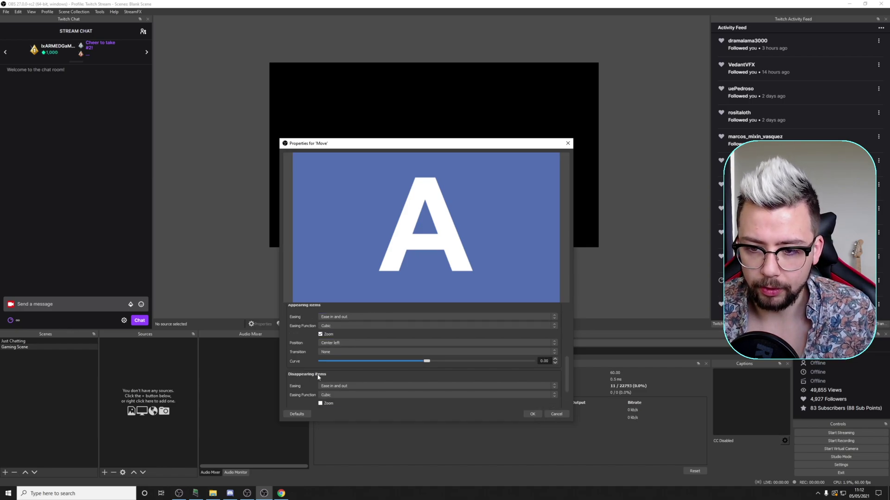
{"action": "left_click", "coordinate": [322, 344]}
{"action": "left_click", "coordinate": [345, 343]}
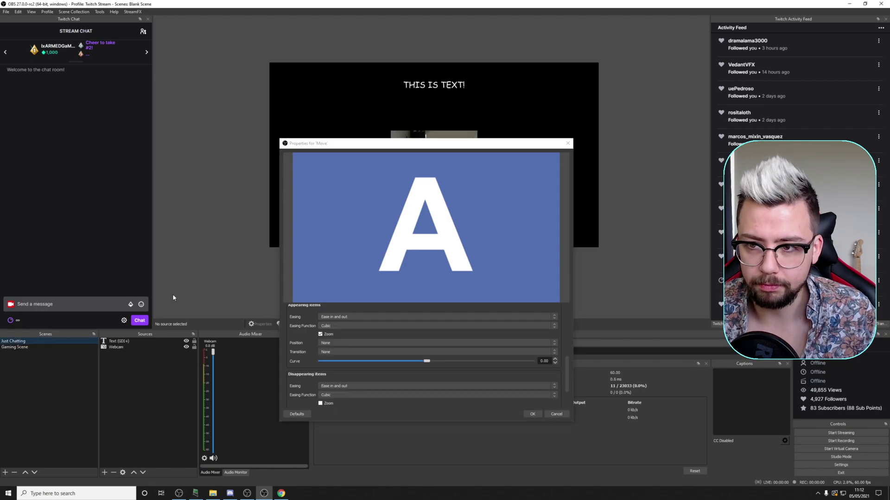
{"action": "left_click", "coordinate": [31, 347]}
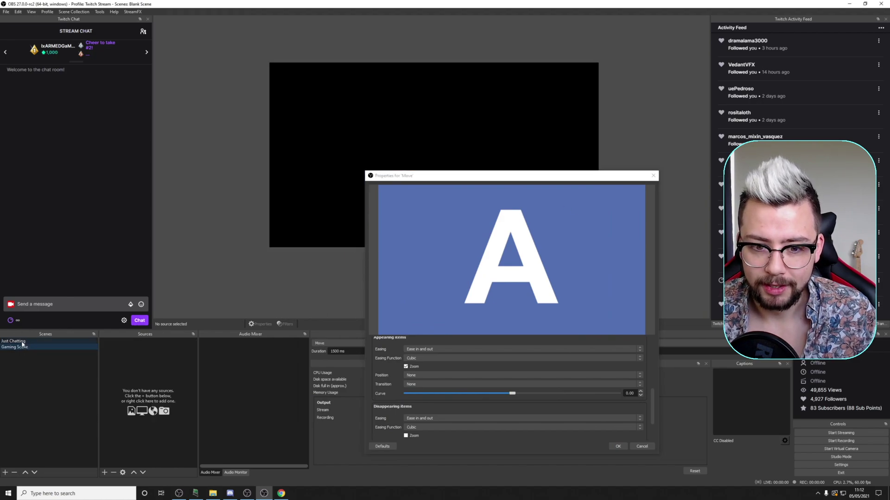
{"action": "scroll", "coordinate": [417, 403], "scroll_direction": "up", "scroll_amount": 2}
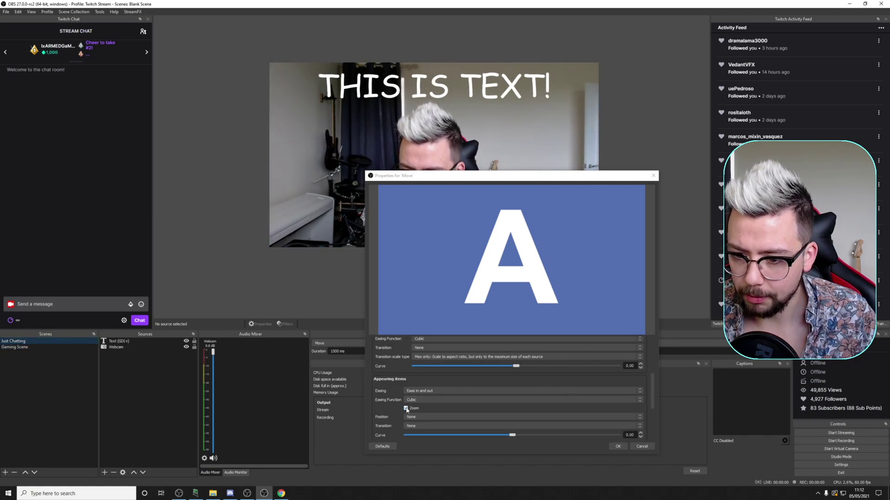
{"action": "scroll", "coordinate": [399, 405], "scroll_direction": "down", "scroll_amount": 1}
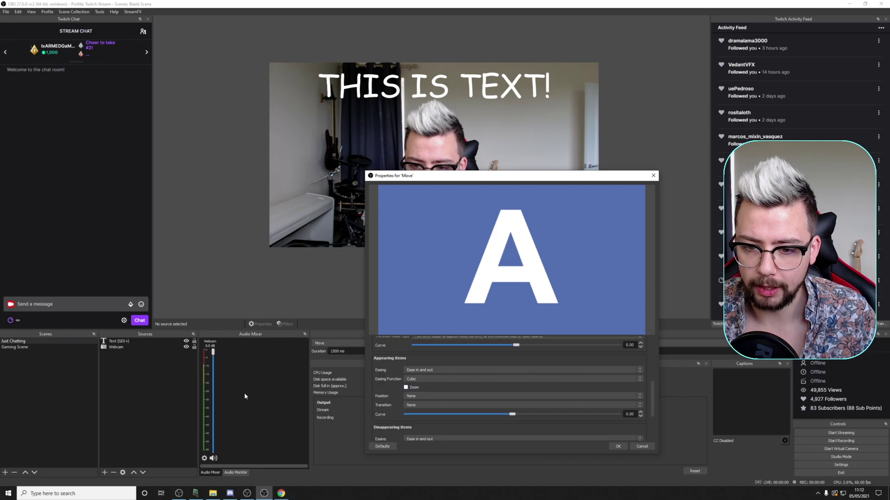
Test the transition back to Just Chatting, then close the Move properties and answer the Settings Changed prompt
{"action": "left_click_drag", "start_coordinate": [523, 186], "coordinate": [662, 218]}
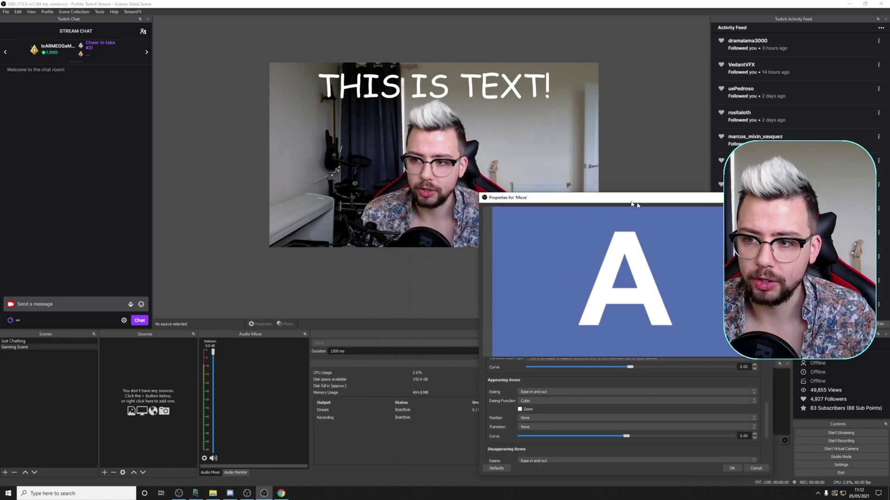
{"action": "left_click", "coordinate": [20, 342]}
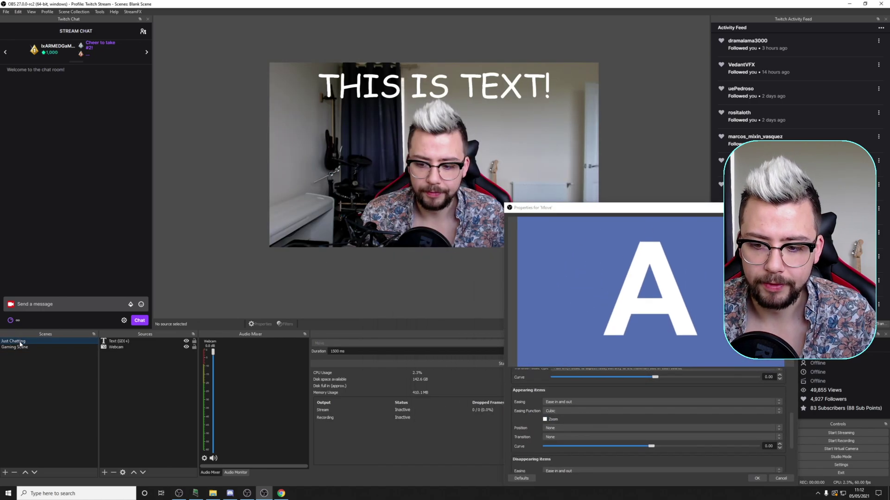
{"action": "left_click_drag", "start_coordinate": [680, 209], "coordinate": [471, 186]}
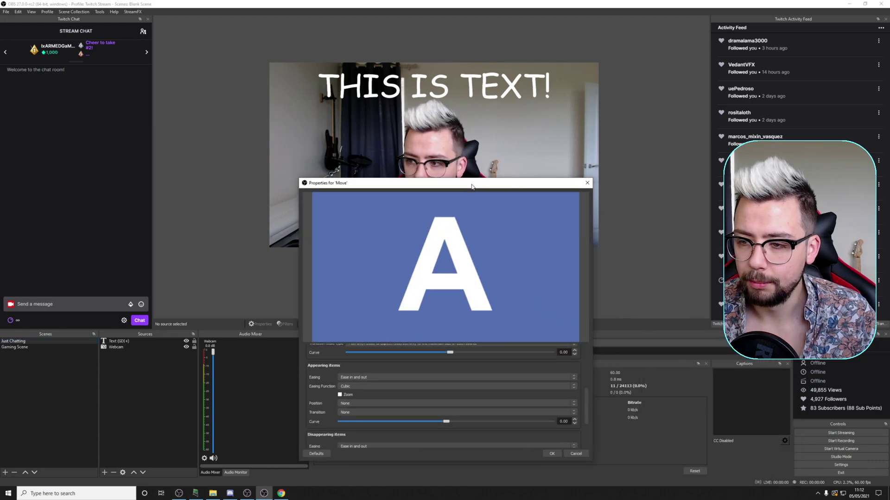
{"action": "left_click", "coordinate": [586, 184]}
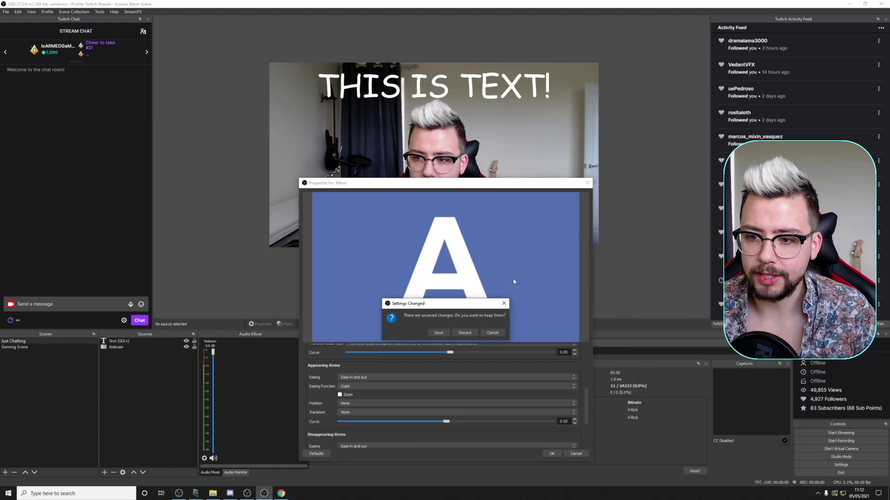
{"action": "left_click", "coordinate": [438, 334]}
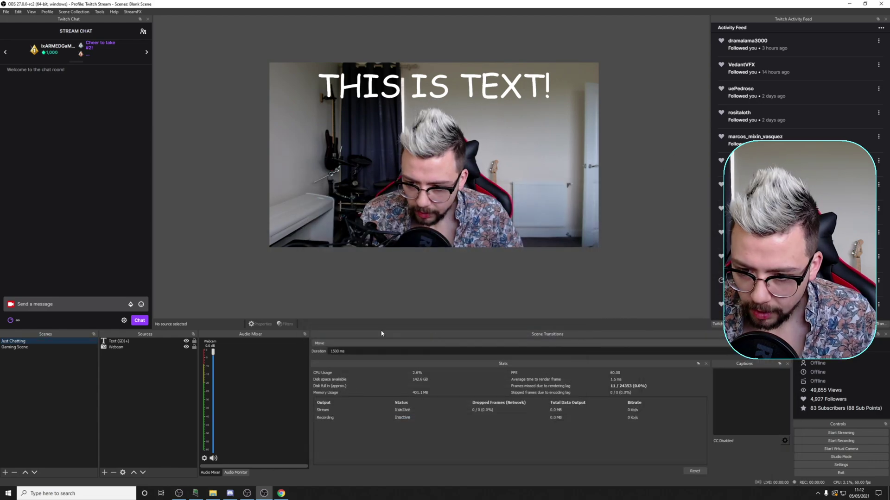
Add a Move transition override filter to Just Chatting, keeping its default name
{"action": "right_click", "coordinate": [25, 345]}
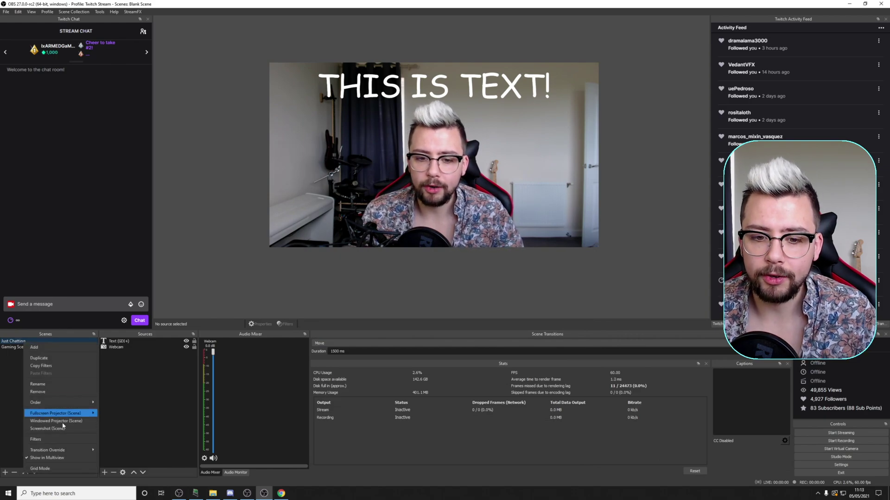
{"action": "left_click", "coordinate": [57, 441]}
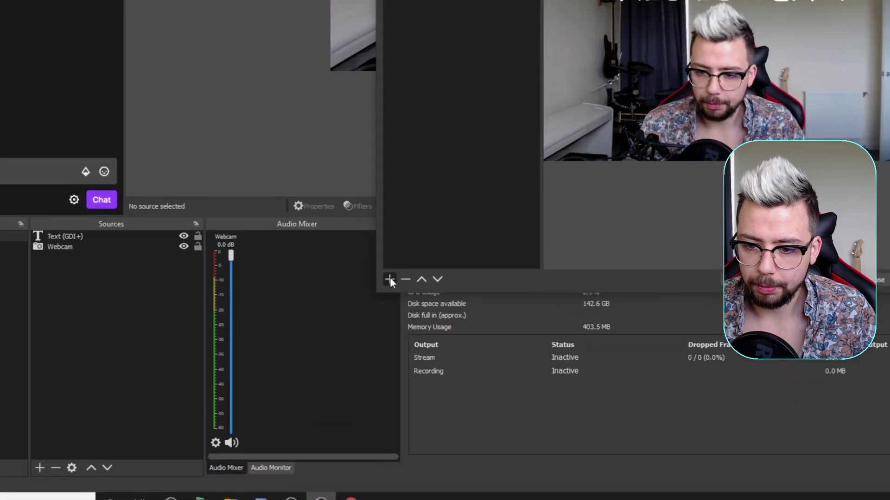
{"action": "left_click", "coordinate": [303, 367]}
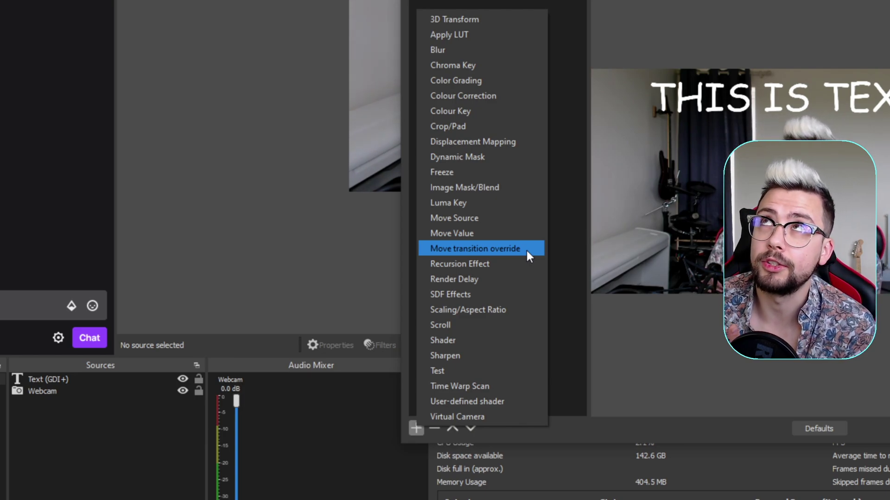
{"action": "left_click", "coordinate": [526, 252]}
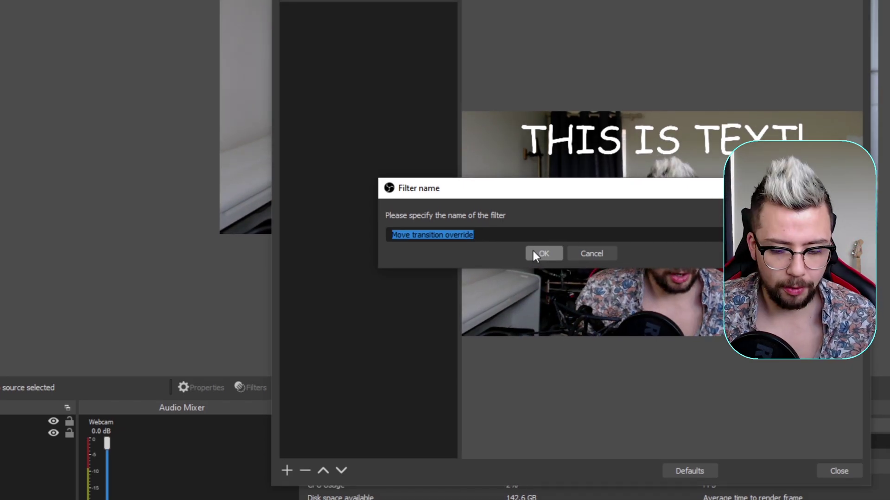
{"action": "left_click", "coordinate": [534, 251]}
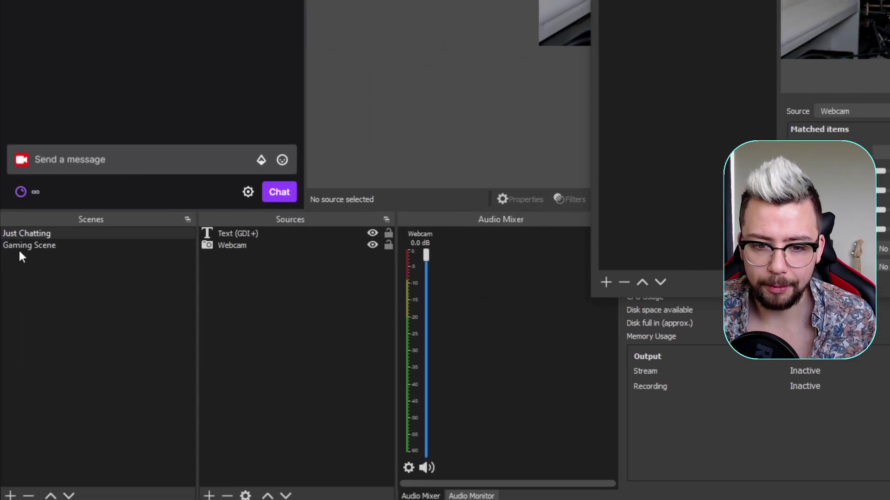
Add the existing Webcam video capture device to the Gaming Scene
{"action": "left_click", "coordinate": [20, 244]}
{"action": "left_click", "coordinate": [205, 445]}
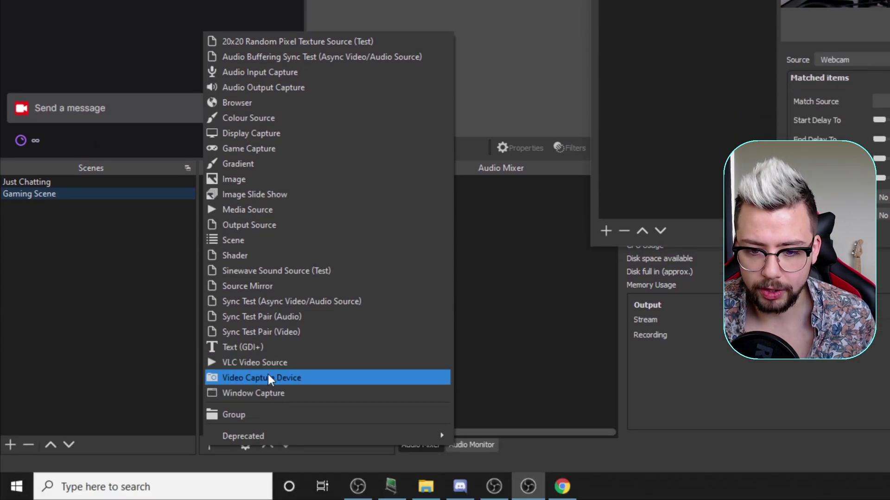
{"action": "left_click", "coordinate": [269, 378]}
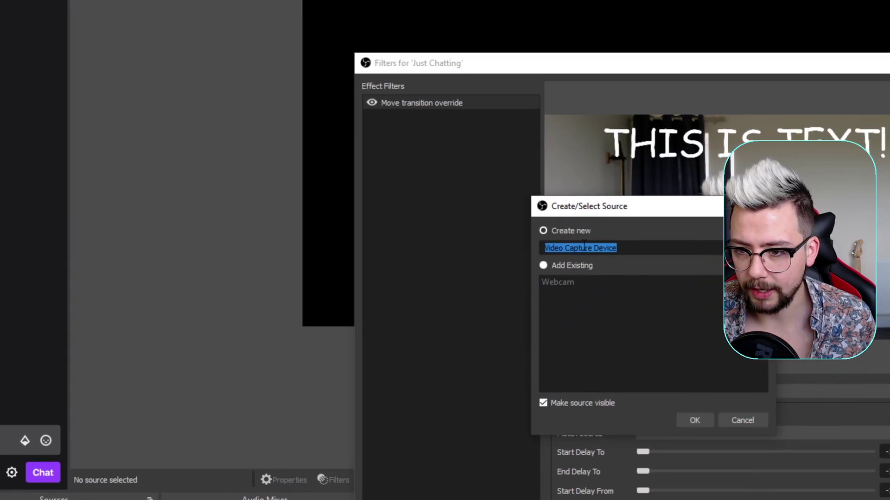
{"action": "left_click", "coordinate": [538, 253]}
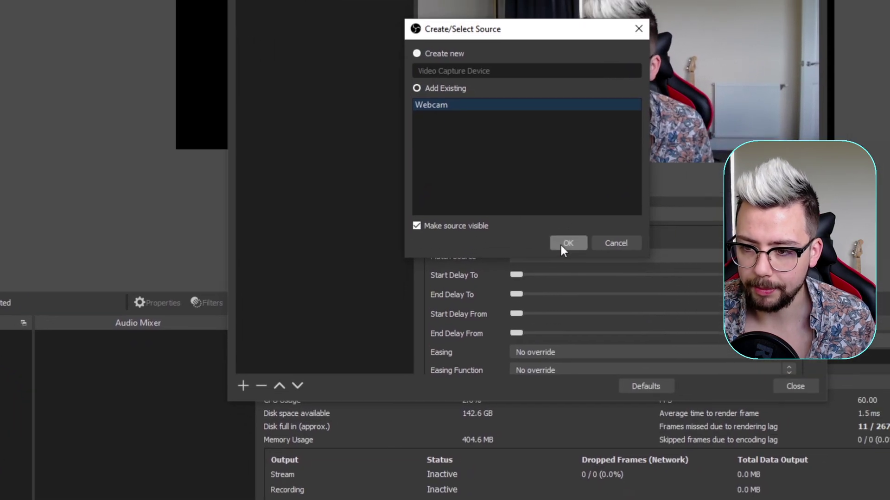
{"action": "left_click", "coordinate": [679, 358]}
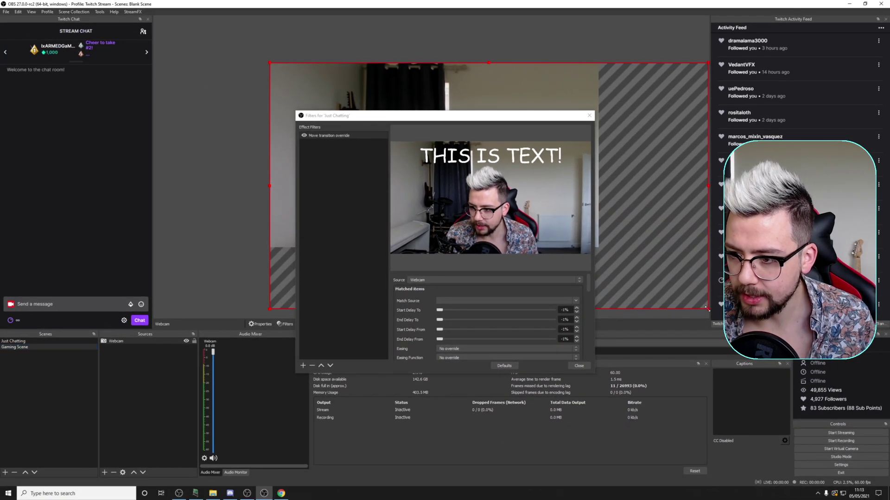
Shrink the Gaming Scene webcam to a smaller frame
{"action": "left_click_drag", "start_coordinate": [707, 308], "coordinate": [587, 250]}
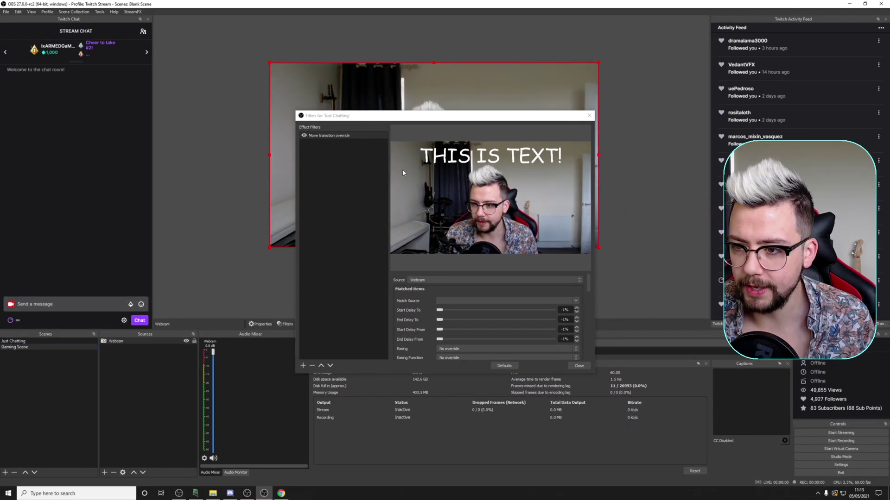
{"action": "left_click_drag", "start_coordinate": [356, 120], "coordinate": [488, 307]}
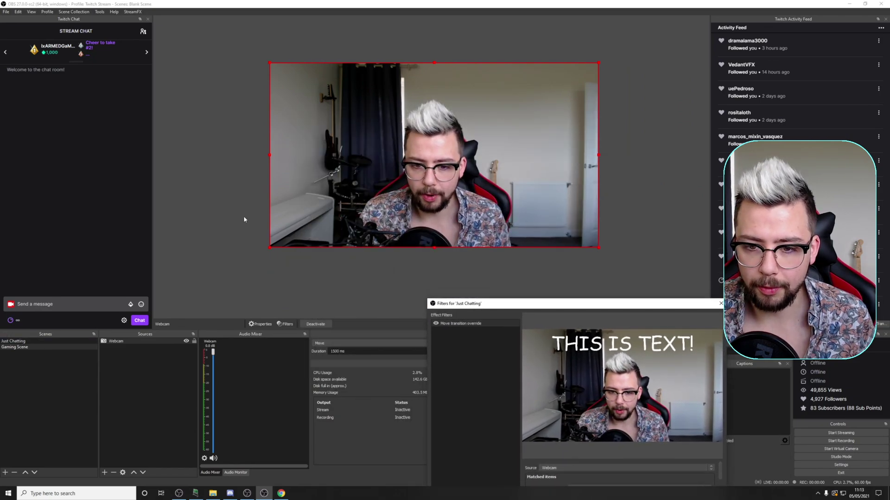
{"action": "left_click_drag", "start_coordinate": [269, 62], "coordinate": [459, 167]}
Place the small webcam at the lower middle and test switching between Just Chatting and Gaming Scene
{"action": "left_click_drag", "start_coordinate": [515, 214], "coordinate": [392, 216]}
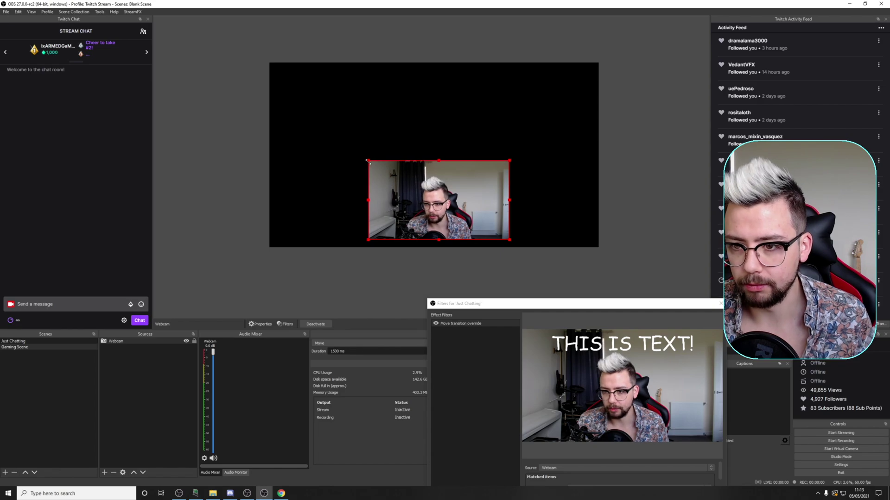
{"action": "left_click", "coordinate": [44, 342]}
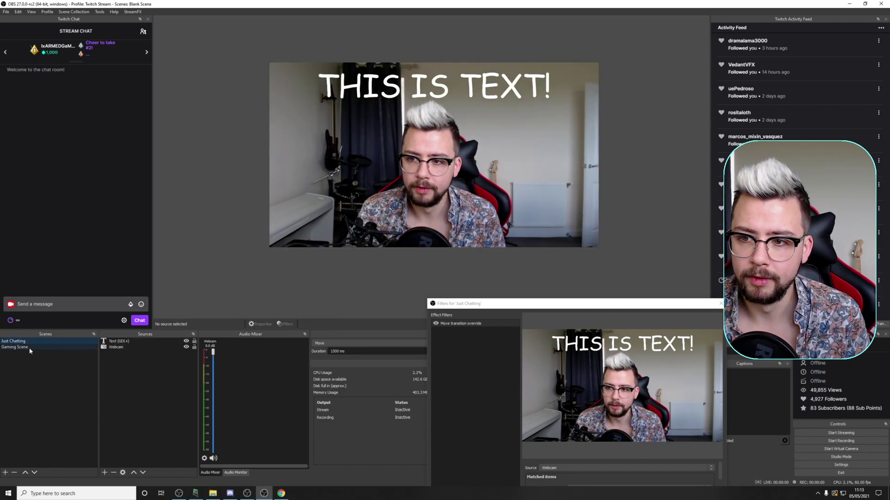
{"action": "left_click", "coordinate": [29, 348]}
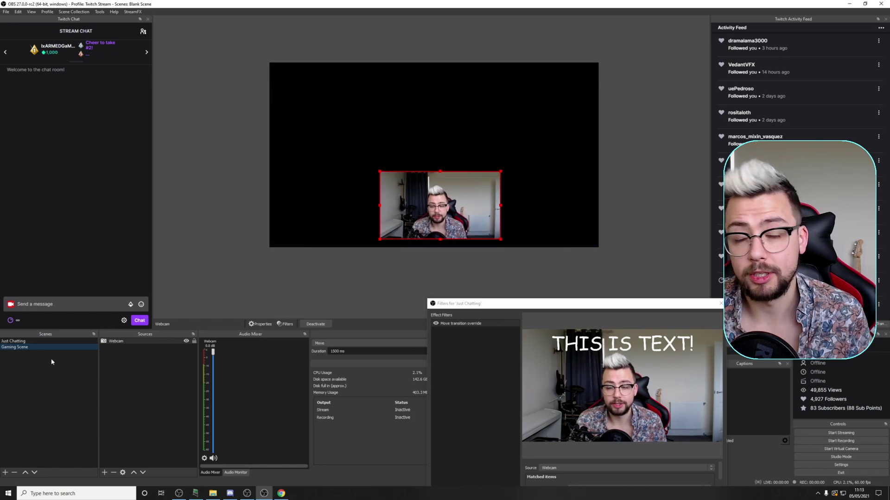
{"action": "left_click", "coordinate": [36, 341]}
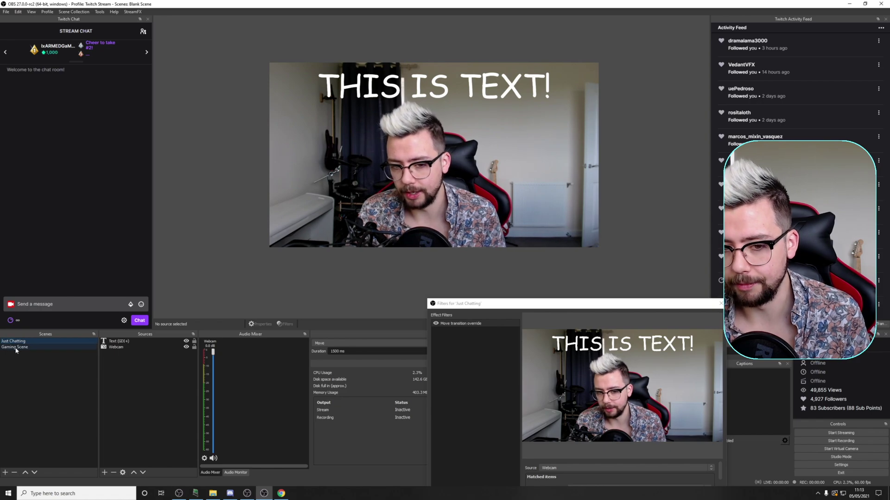
{"action": "left_click", "coordinate": [15, 348]}
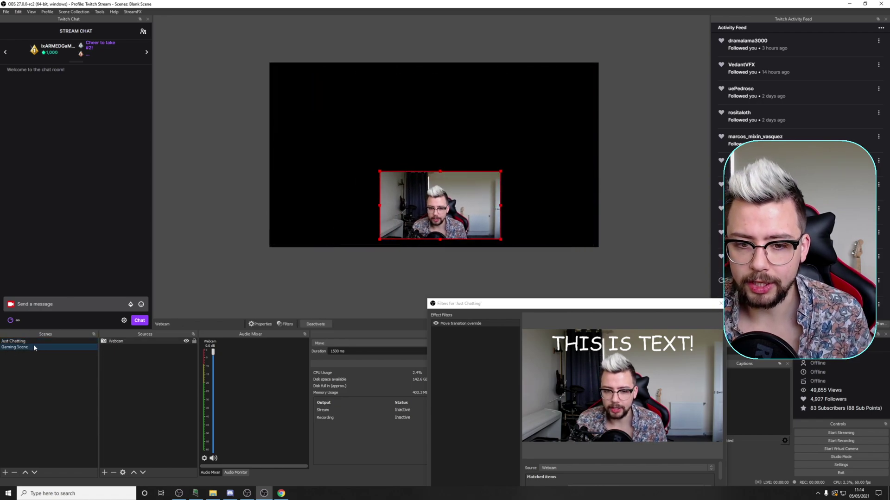
{"action": "left_click", "coordinate": [30, 341]}
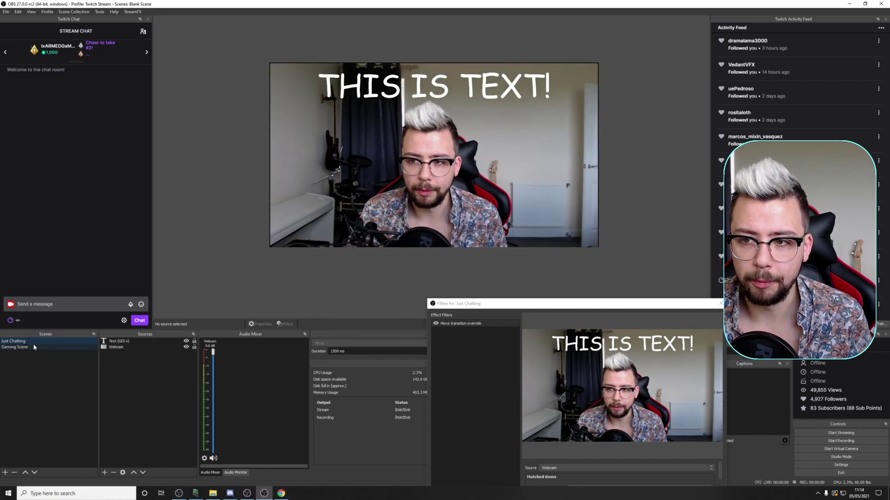
Make the Just Chatting move override target the Text (GDI+) source
{"action": "left_click_drag", "start_coordinate": [539, 313], "coordinate": [397, 168]}
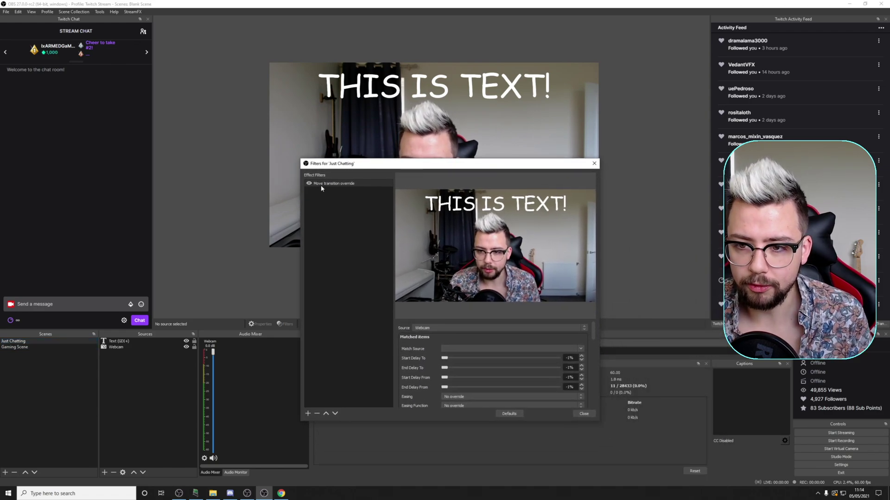
{"action": "left_click", "coordinate": [429, 328]}
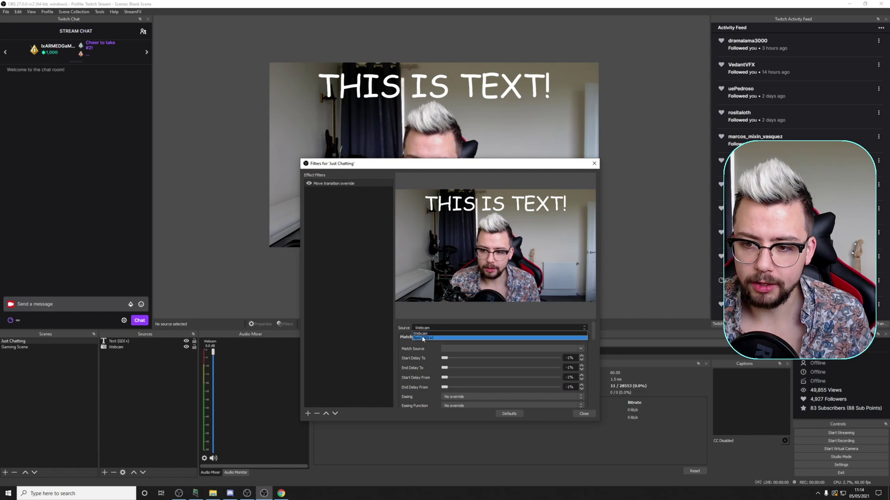
{"action": "left_click", "coordinate": [423, 338]}
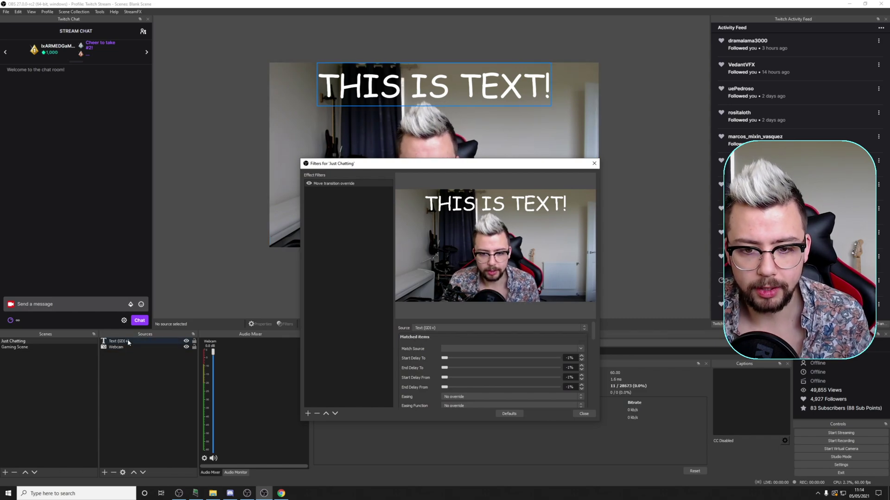
Set the appearing items position to Top so the text slides in from above
{"action": "scroll", "coordinate": [421, 345], "scroll_direction": "down", "scroll_amount": 5}
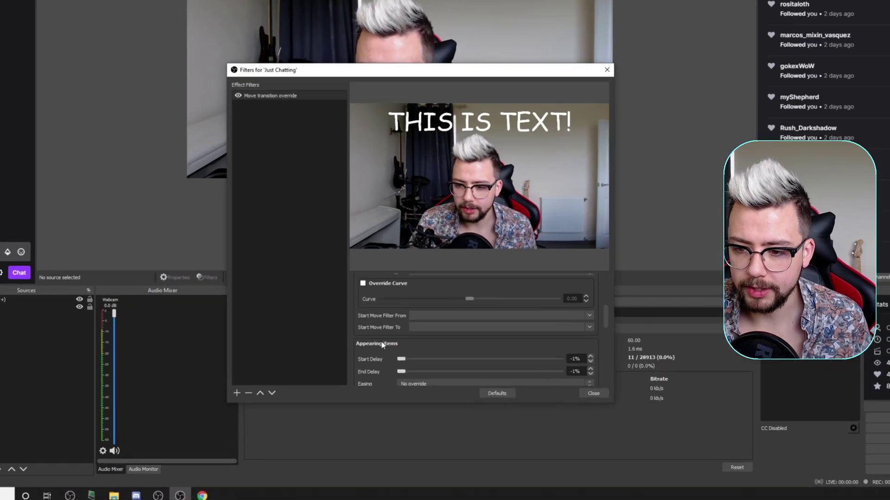
{"action": "scroll", "coordinate": [418, 355], "scroll_direction": "down", "scroll_amount": 3}
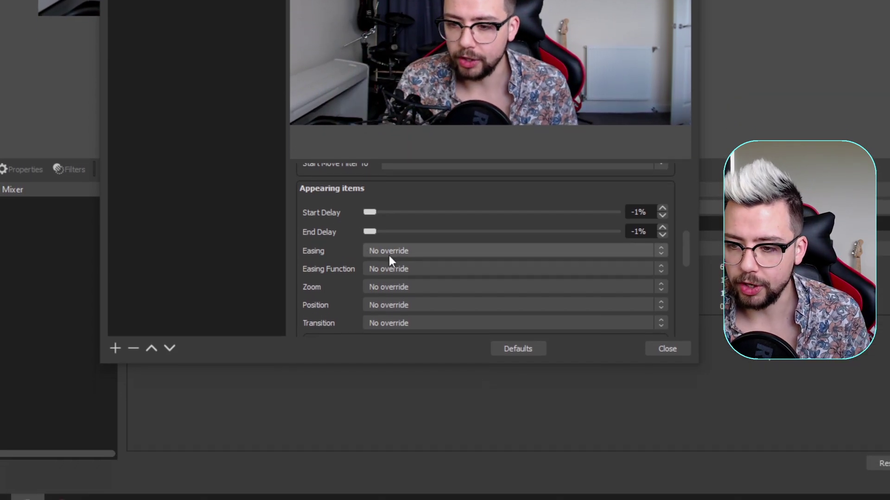
{"action": "scroll", "coordinate": [351, 252], "scroll_direction": "down", "scroll_amount": 2}
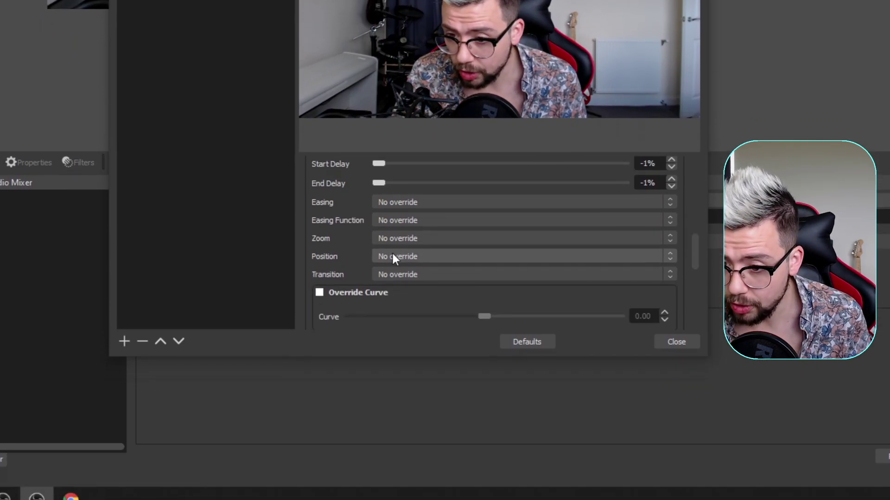
{"action": "left_click", "coordinate": [404, 272]}
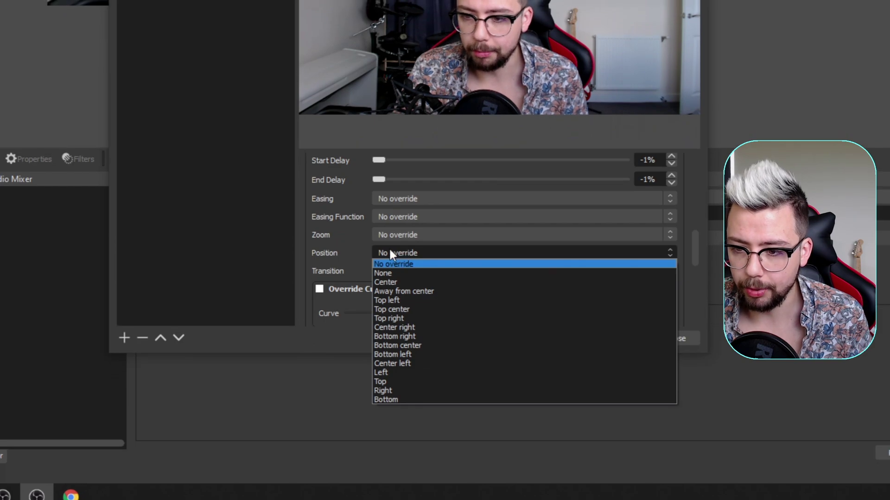
{"action": "left_click", "coordinate": [388, 251]}
{"action": "scroll", "coordinate": [341, 249], "scroll_direction": "up", "scroll_amount": 3}
{"action": "scroll", "coordinate": [338, 254], "scroll_direction": "down", "scroll_amount": 3}
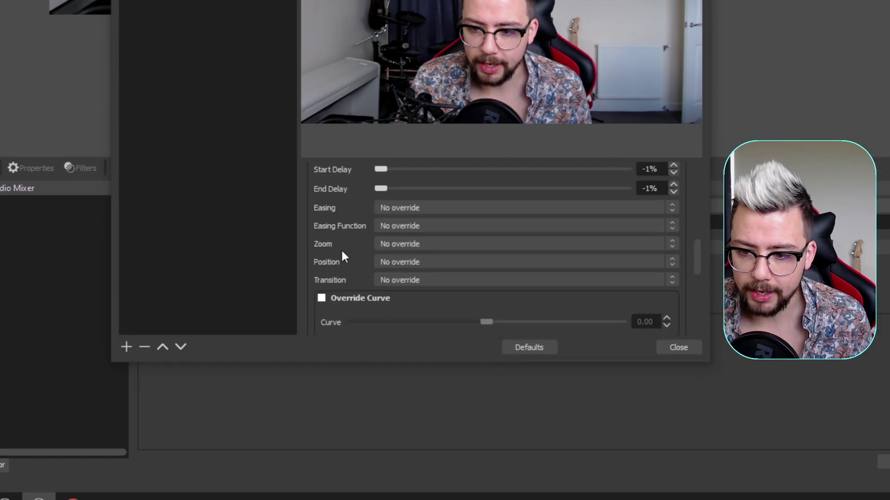
{"action": "left_click", "coordinate": [398, 279]}
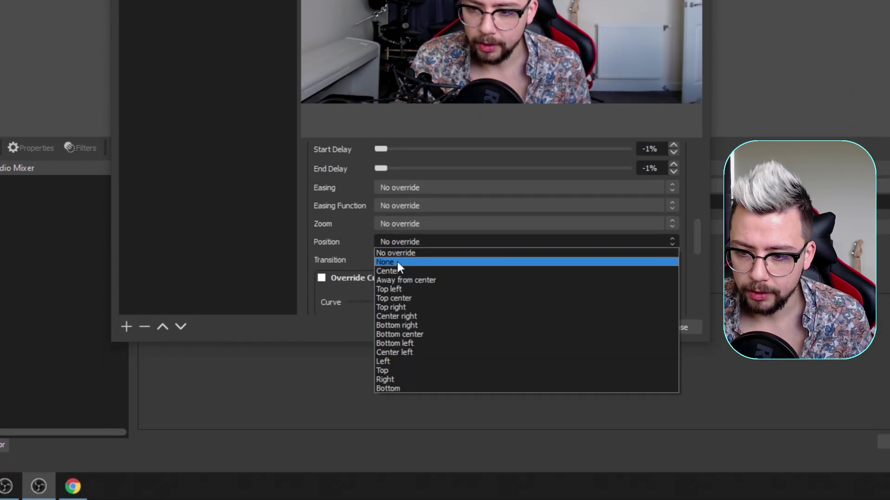
{"action": "left_click", "coordinate": [401, 371]}
Set the disappearing items position to Top so the text slides out upward
{"action": "scroll", "coordinate": [338, 254], "scroll_direction": "down", "scroll_amount": 3}
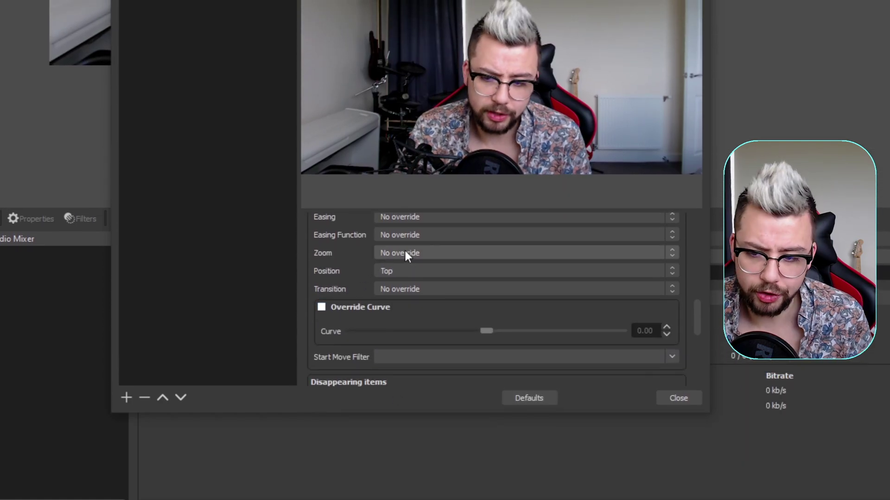
{"action": "scroll", "coordinate": [367, 250], "scroll_direction": "down", "scroll_amount": 5}
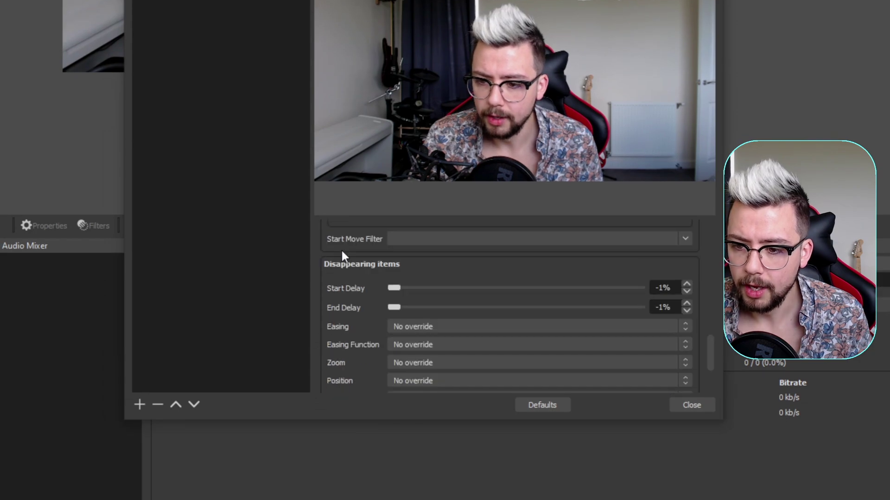
{"action": "scroll", "coordinate": [352, 255], "scroll_direction": "down", "scroll_amount": 2}
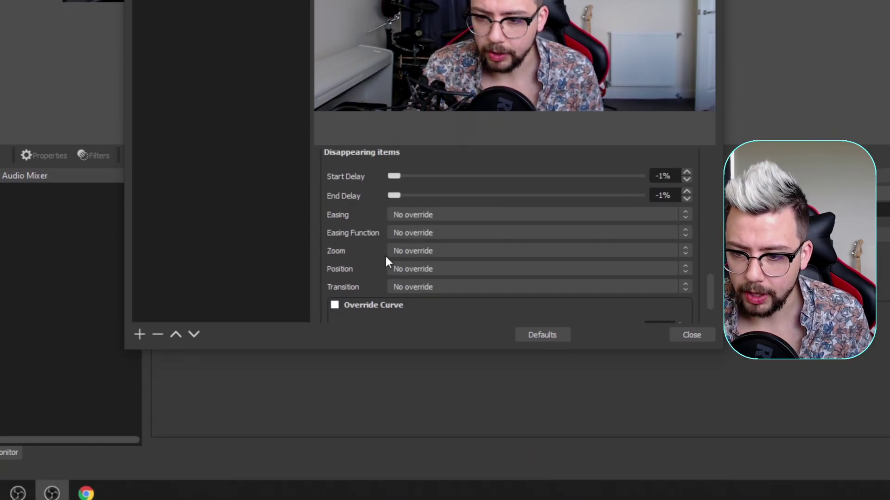
{"action": "left_click", "coordinate": [405, 312]}
{"action": "left_click", "coordinate": [410, 390]}
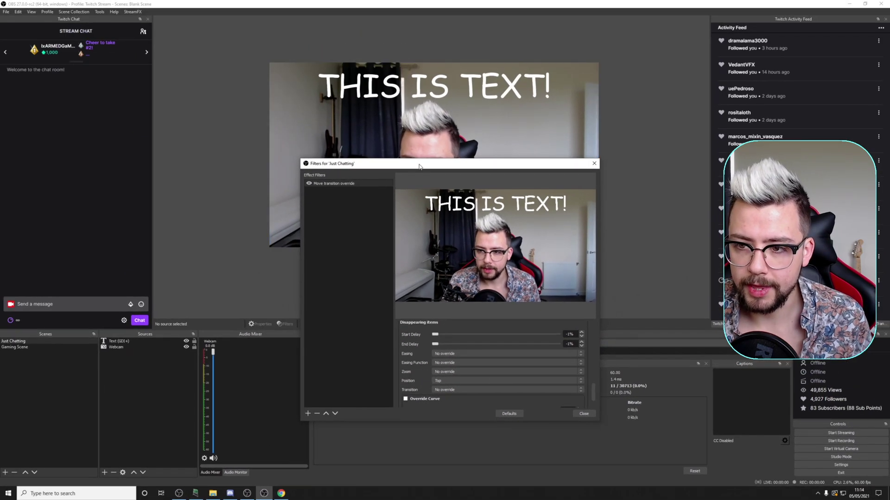
{"action": "left_click", "coordinate": [24, 347]}
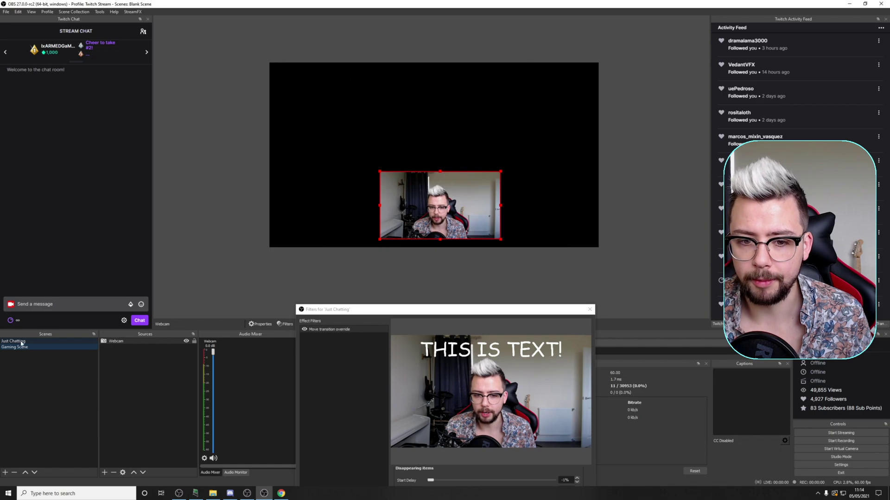
{"action": "left_click", "coordinate": [21, 343]}
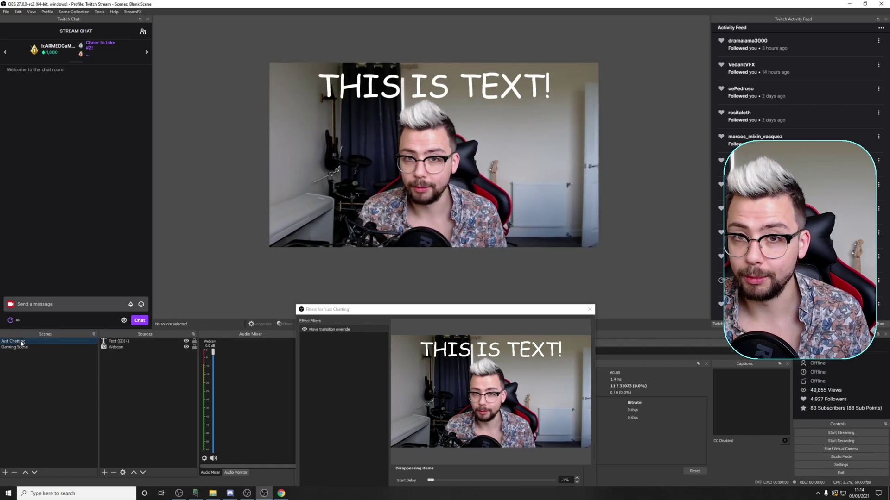
{"action": "mouse_move", "coordinate": [357, 309]}
{"action": "left_mouse_down"}
{"action": "mouse_move", "coordinate": [349, 212]}
{"action": "mouse_move", "coordinate": [360, 318]}
{"action": "left_mouse_up"}
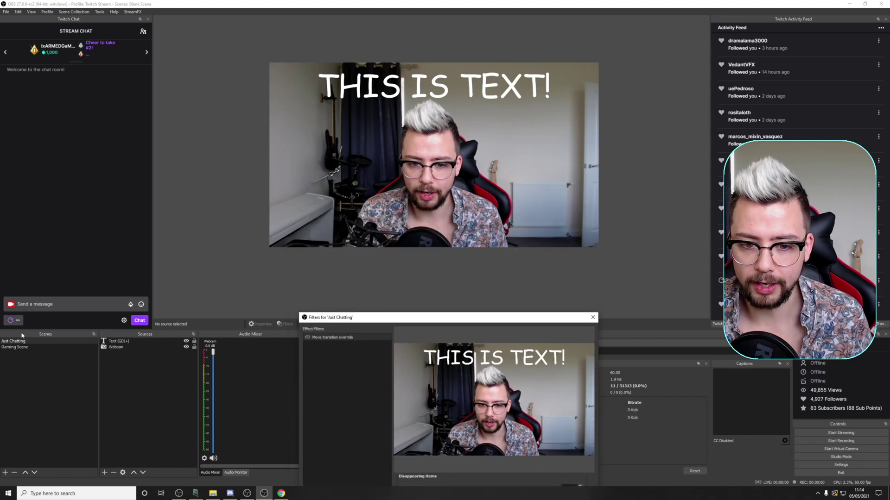
{"action": "left_click", "coordinate": [24, 347]}
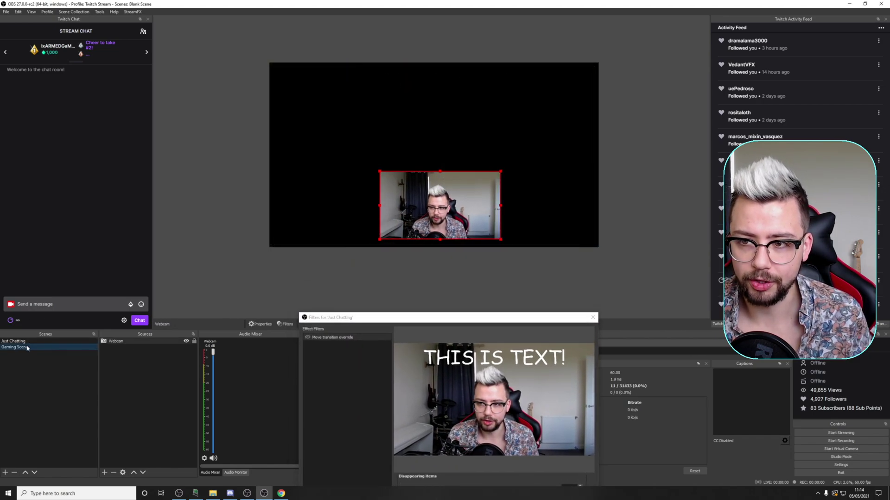
{"action": "left_click", "coordinate": [24, 342]}
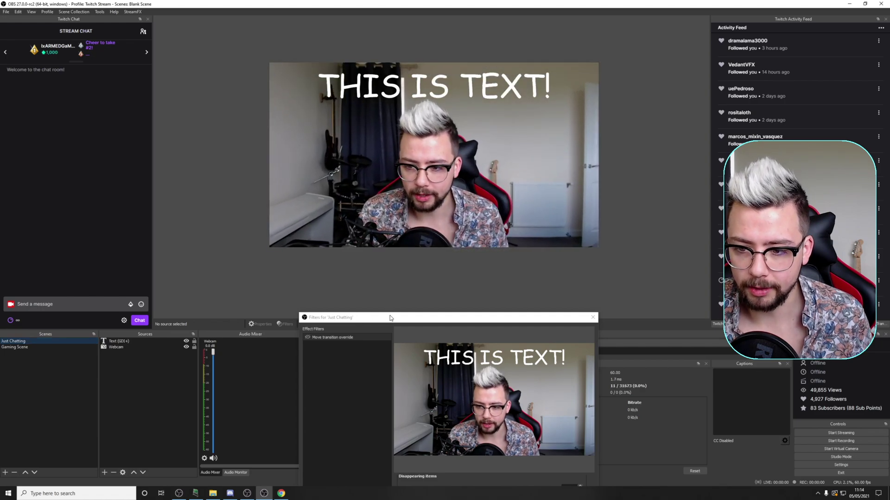
{"action": "left_click_drag", "start_coordinate": [390, 318], "coordinate": [401, 194]}
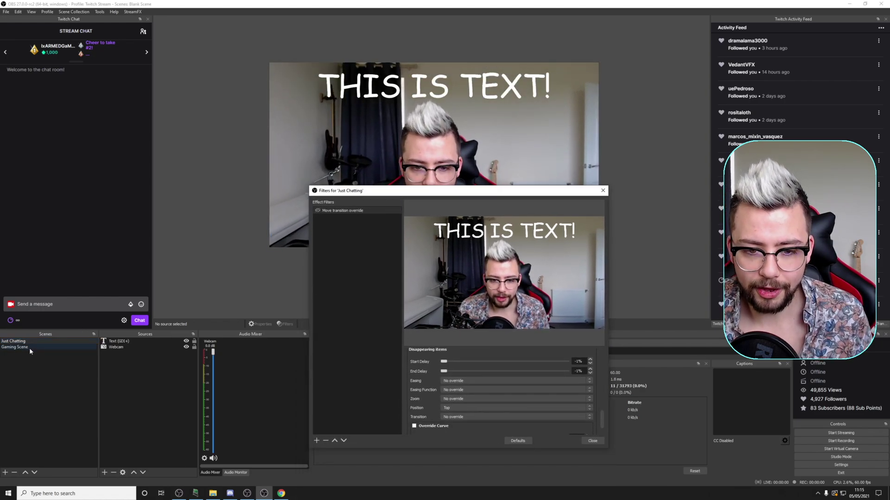
{"action": "left_click", "coordinate": [16, 347]}
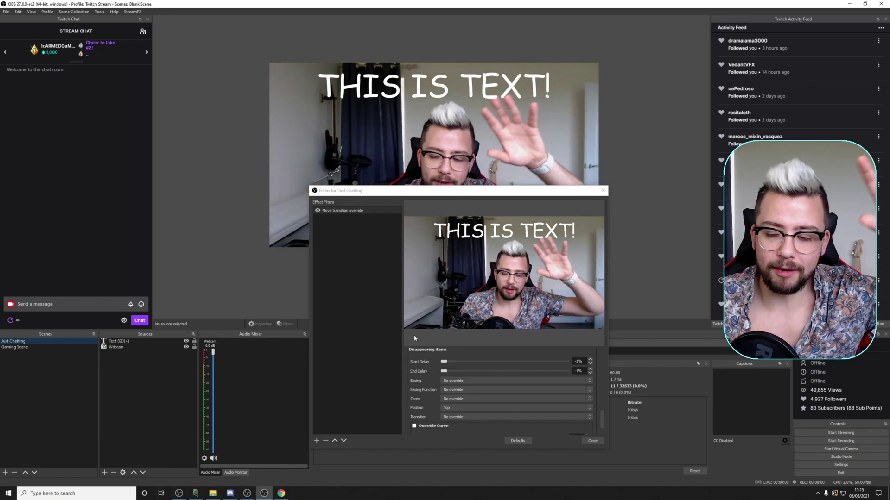
Change the disappearing items position to Bottom left
{"action": "scroll", "coordinate": [429, 379], "scroll_direction": "down", "scroll_amount": 2}
{"action": "left_click", "coordinate": [454, 387]}
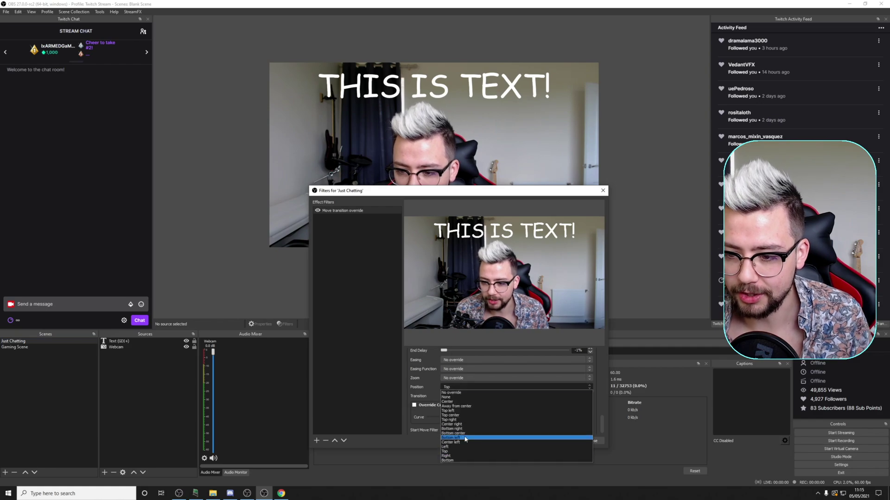
{"action": "left_click", "coordinate": [463, 439]}
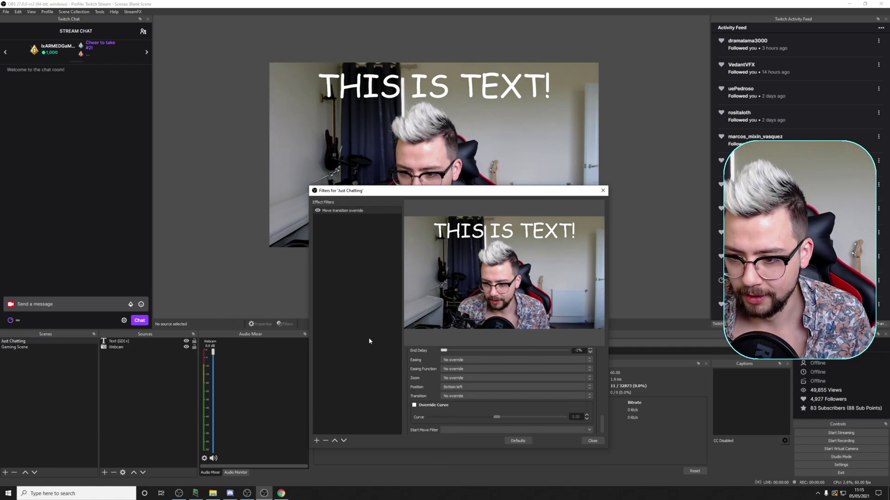
Test the exit by switching between Gaming Scene and Just Chatting, then bring up the other OBS window
{"action": "scroll", "coordinate": [424, 384], "scroll_direction": "down", "scroll_amount": 3}
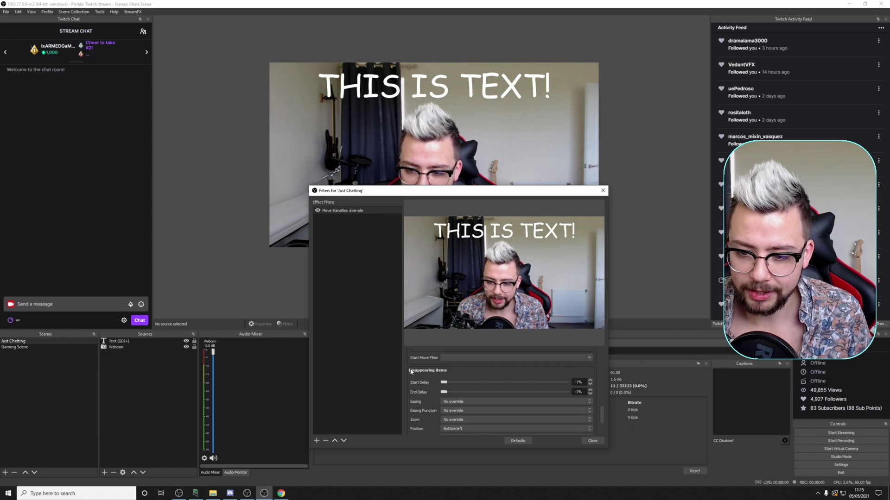
{"action": "left_click", "coordinate": [20, 348]}
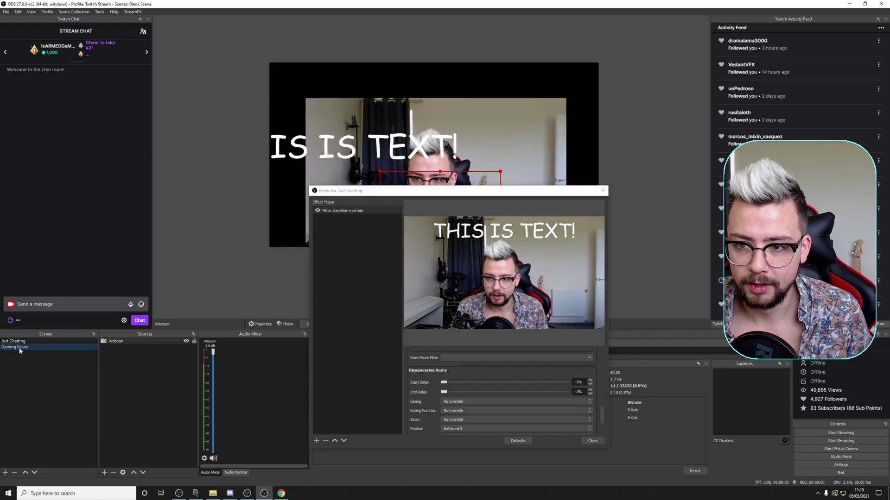
{"action": "left_click", "coordinate": [16, 342]}
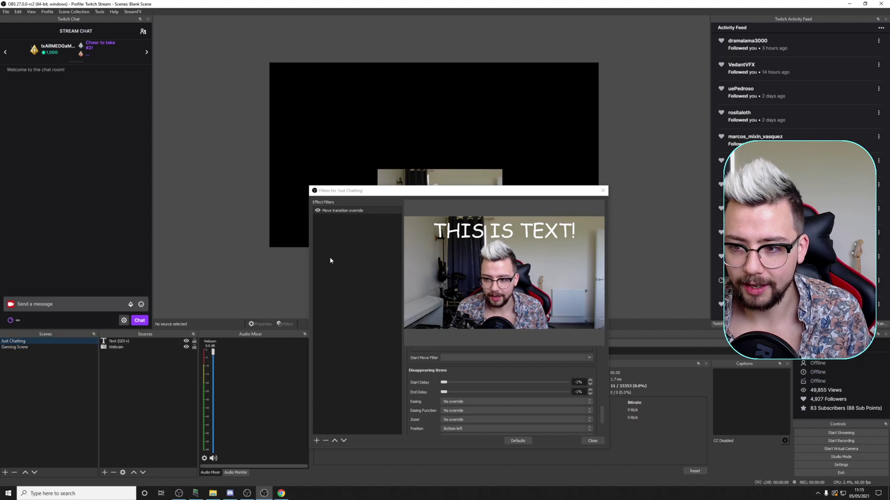
{"action": "left_click_drag", "start_coordinate": [452, 191], "coordinate": [453, 284]}
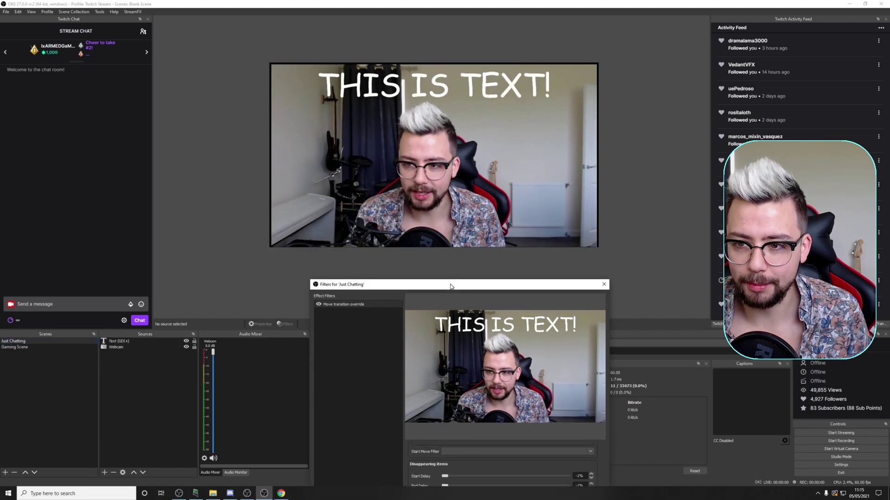
{"action": "left_click", "coordinate": [38, 347]}
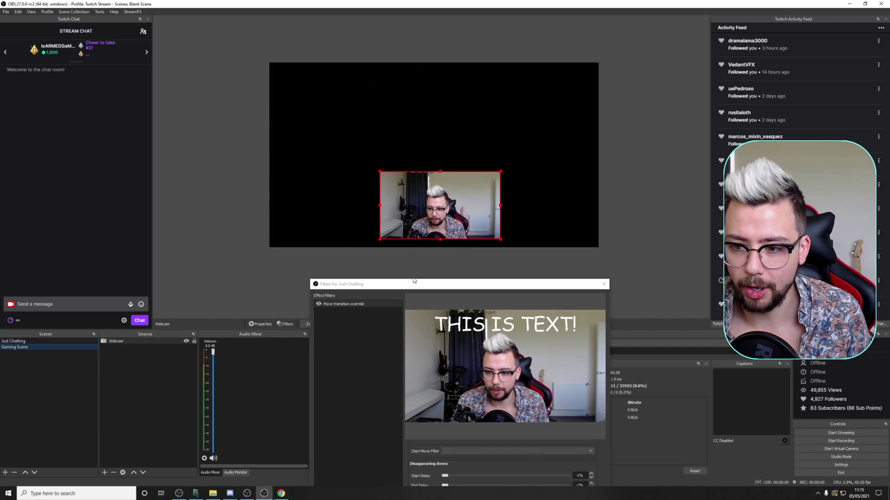
{"action": "left_click_drag", "start_coordinate": [413, 285], "coordinate": [399, 191]}
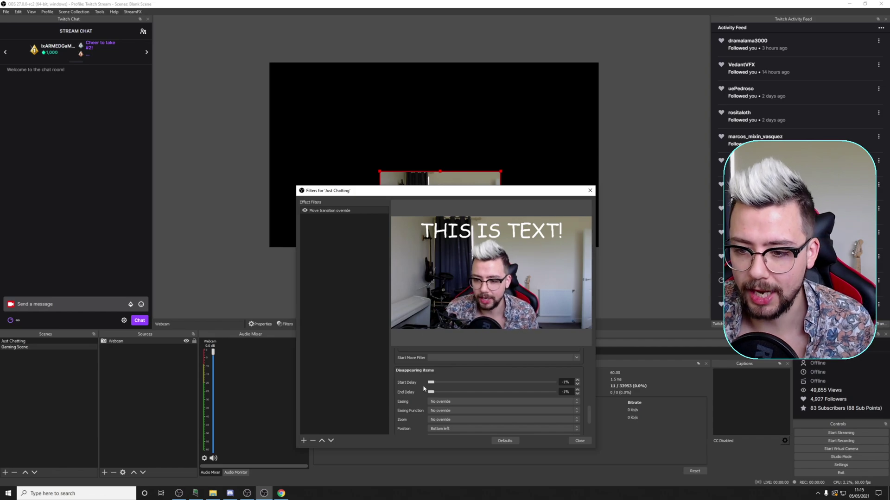
{"action": "scroll", "coordinate": [419, 390], "scroll_direction": "down", "scroll_amount": 3}
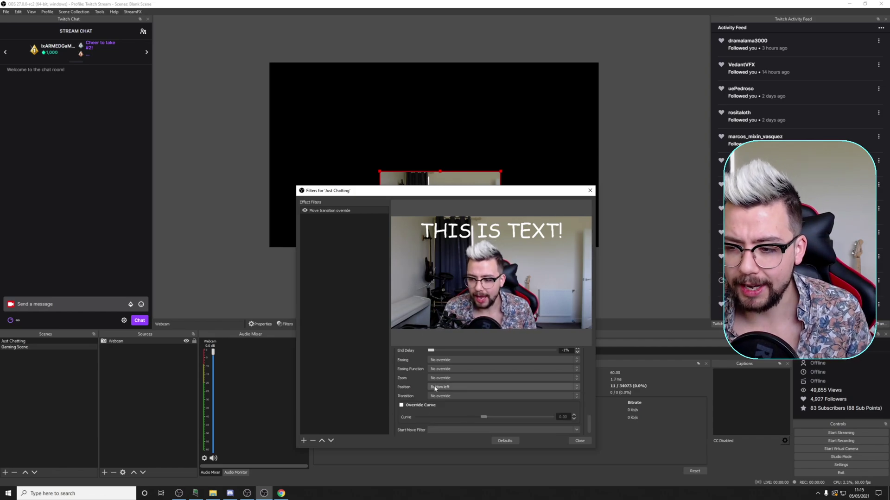
{"action": "left_click", "coordinate": [37, 340]}
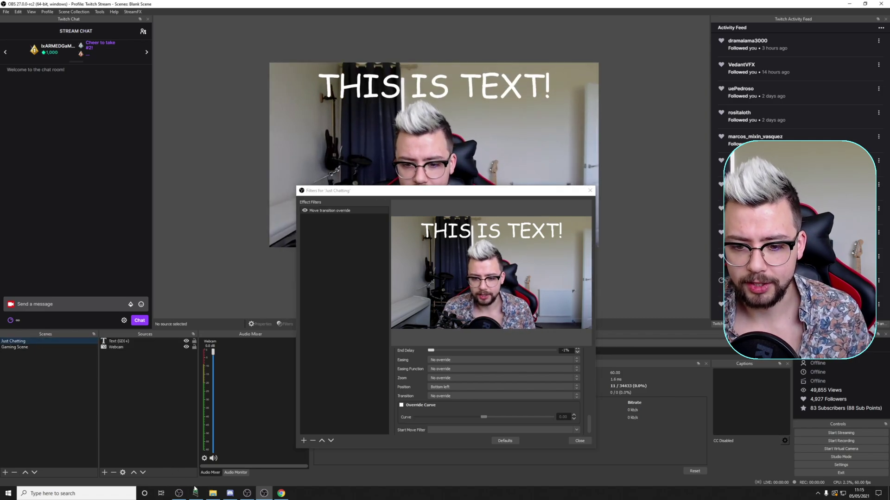
{"action": "mouse_move", "coordinate": [246, 494]}
{"action": "left_click", "coordinate": [273, 456]}
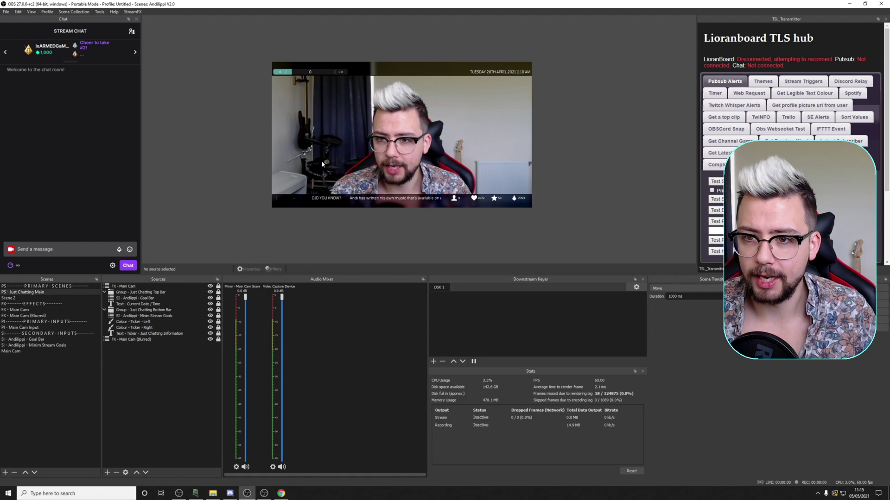
Switch to Scene 2 and back to PS - Just Chatting Main, then open that scene's options
{"action": "left_click", "coordinate": [14, 299]}
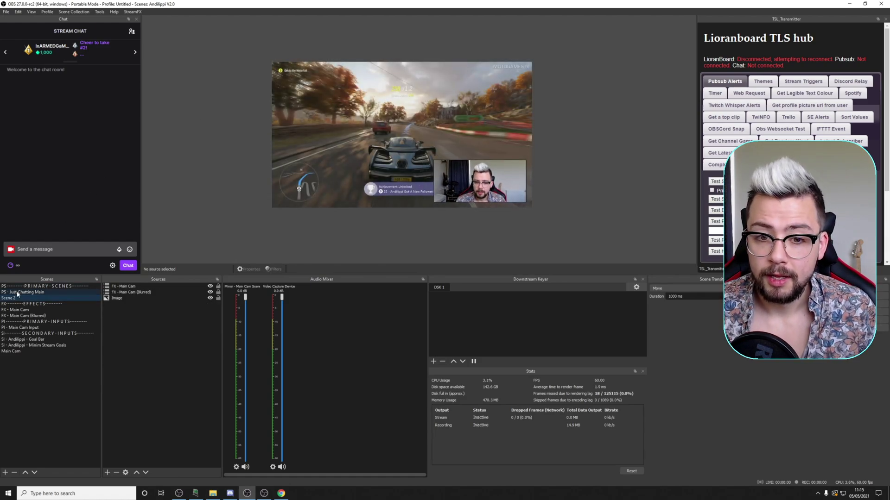
{"action": "left_click", "coordinate": [18, 292]}
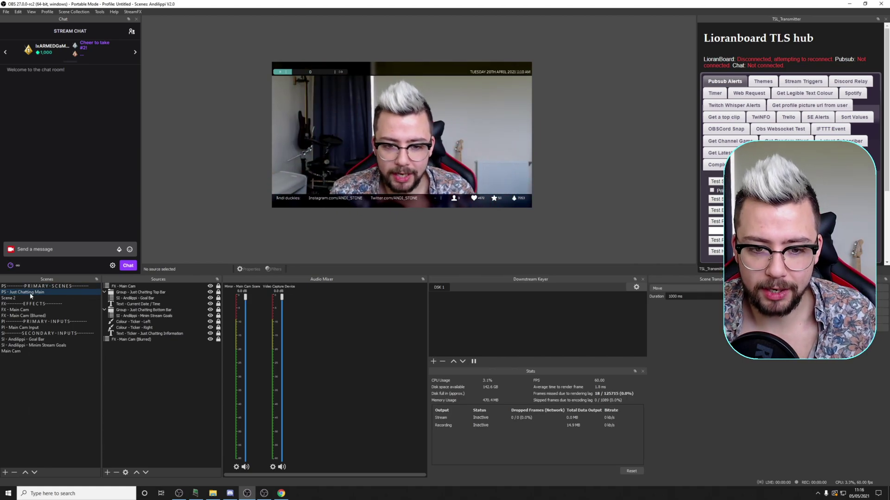
{"action": "right_click", "coordinate": [29, 292]}
{"action": "left_click", "coordinate": [46, 365]}
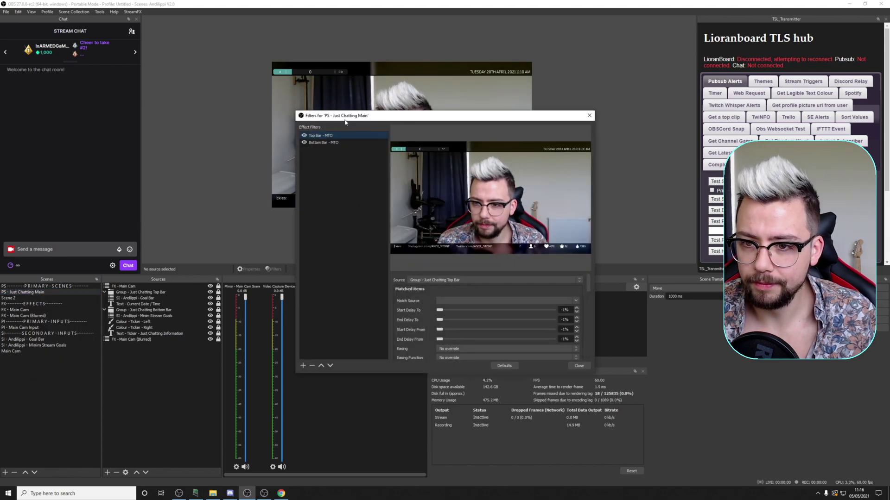
{"action": "left_click_drag", "start_coordinate": [345, 121], "coordinate": [362, 168]}
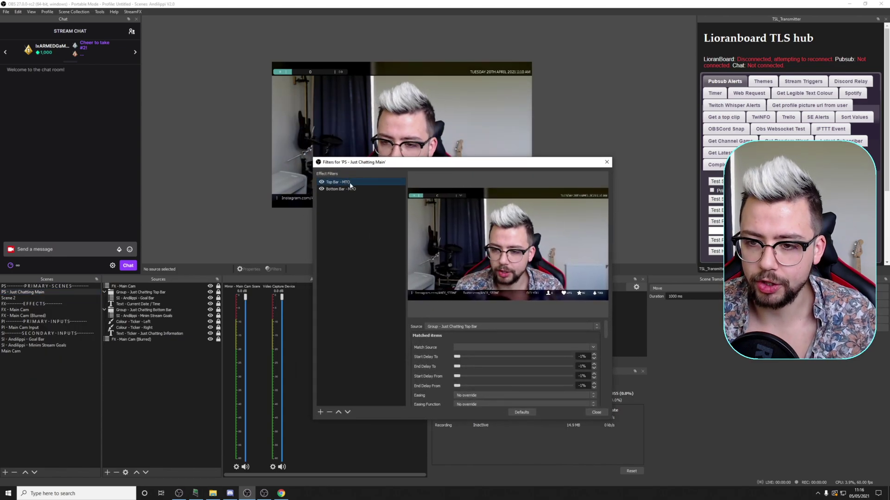
{"action": "scroll", "coordinate": [428, 358], "scroll_direction": "down", "scroll_amount": 5}
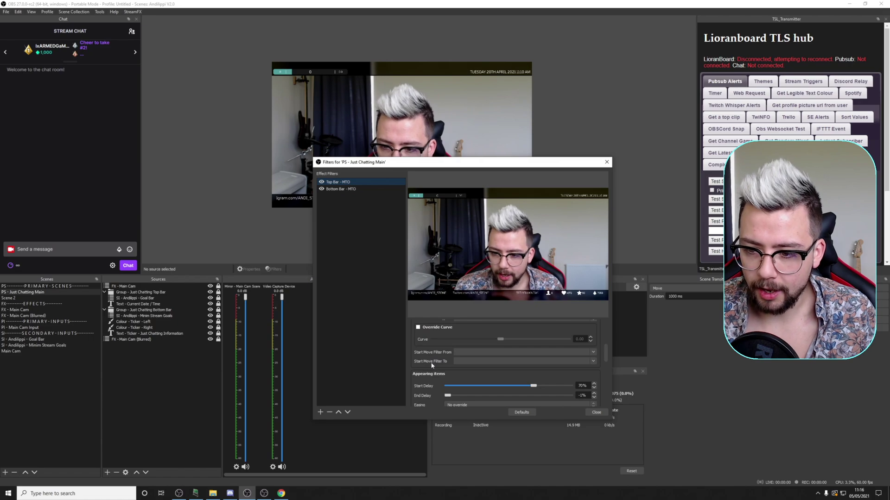
{"action": "scroll", "coordinate": [433, 365], "scroll_direction": "down", "scroll_amount": 2}
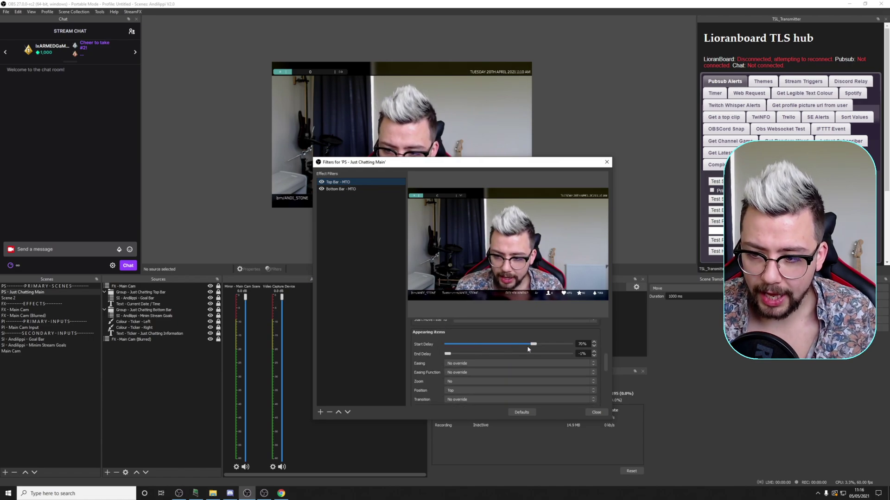
{"action": "left_click", "coordinate": [9, 298]}
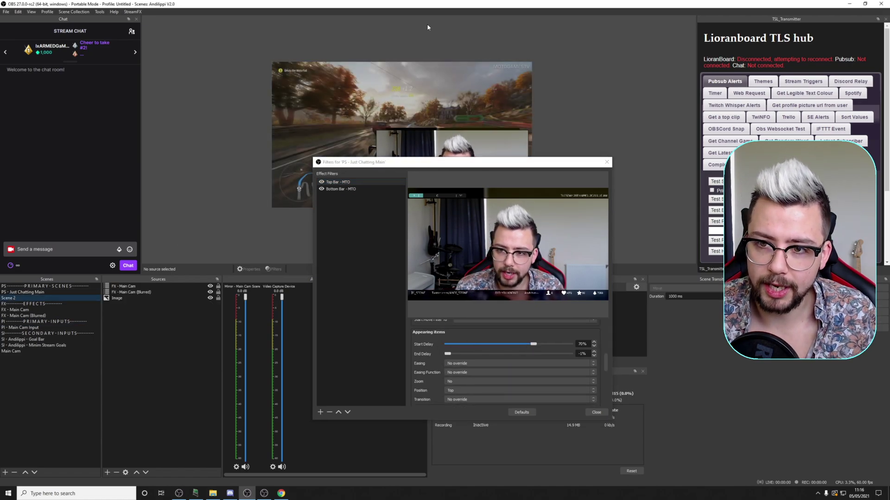
{"action": "left_click", "coordinate": [36, 292]}
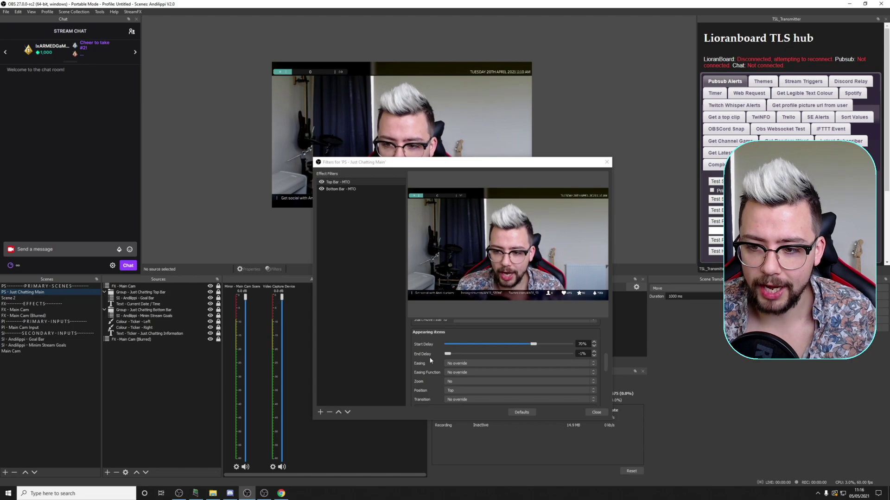
{"action": "scroll", "coordinate": [428, 348], "scroll_direction": "down", "scroll_amount": 2}
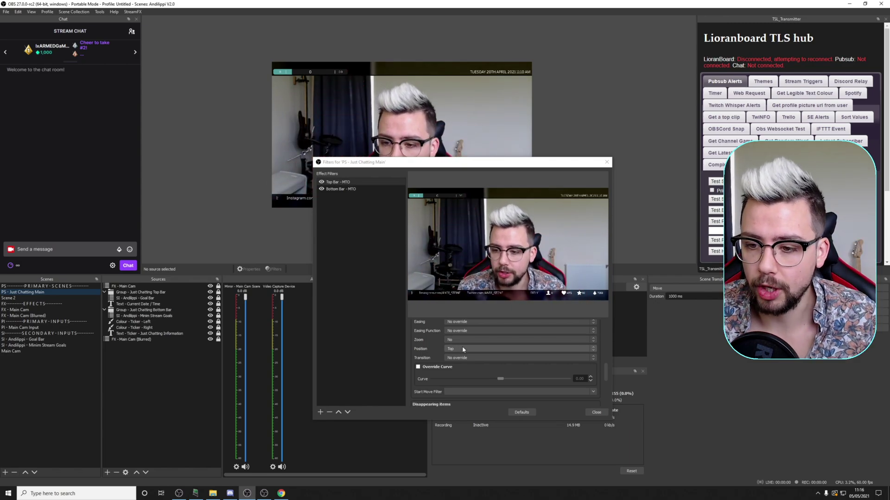
{"action": "scroll", "coordinate": [421, 356], "scroll_direction": "up", "scroll_amount": 3}
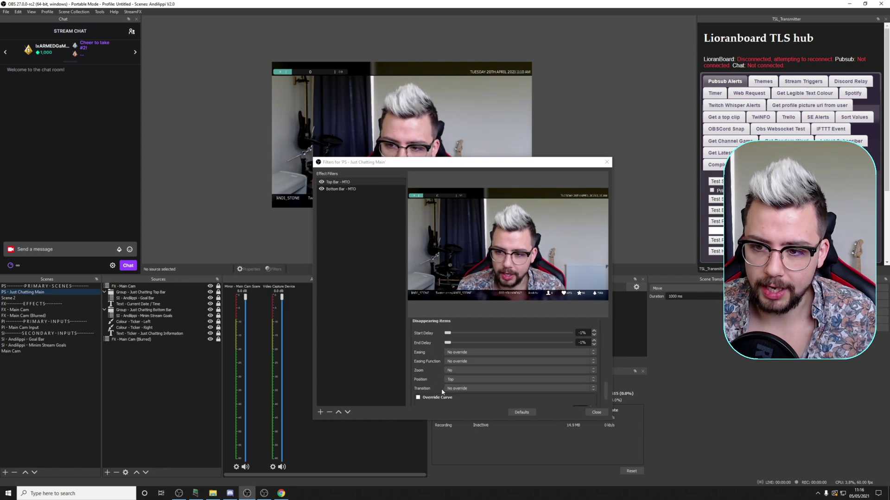
{"action": "left_click", "coordinate": [345, 189]}
{"action": "scroll", "coordinate": [465, 368], "scroll_direction": "down", "scroll_amount": 2}
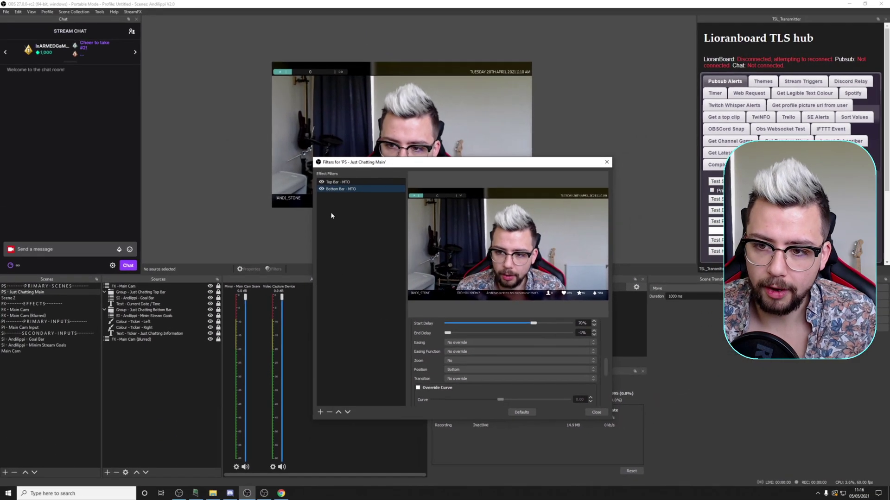
{"action": "left_click_drag", "start_coordinate": [381, 168], "coordinate": [377, 276]}
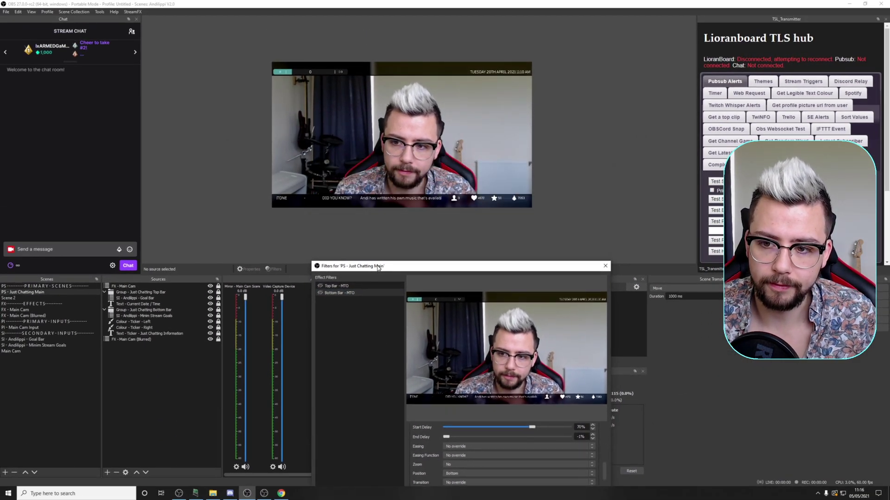
{"action": "left_click", "coordinate": [22, 298]}
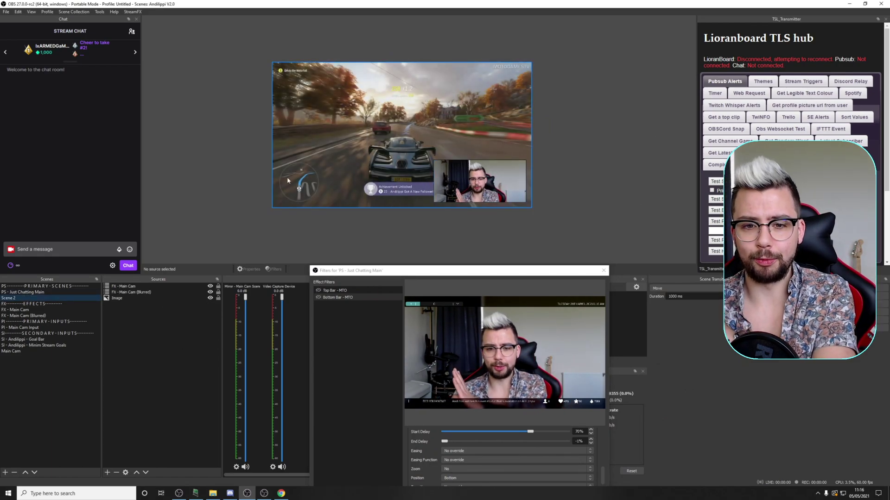
{"action": "left_click", "coordinate": [44, 292]}
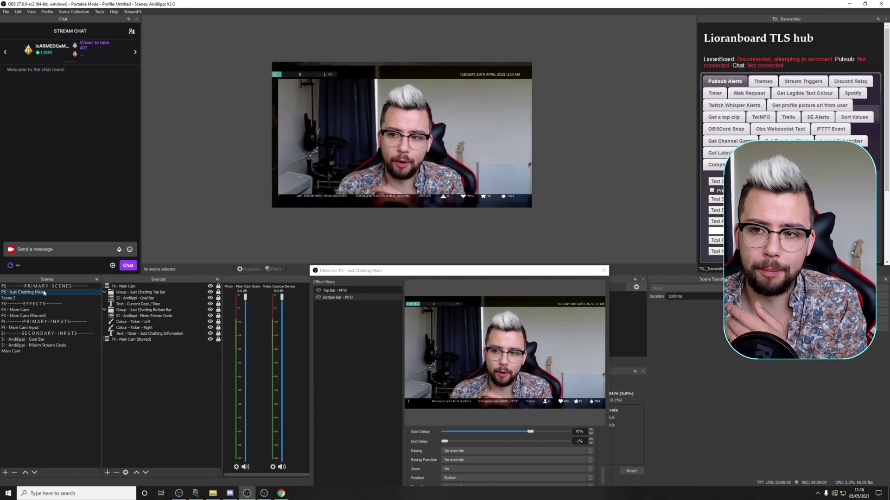
{"action": "left_click", "coordinate": [20, 299]}
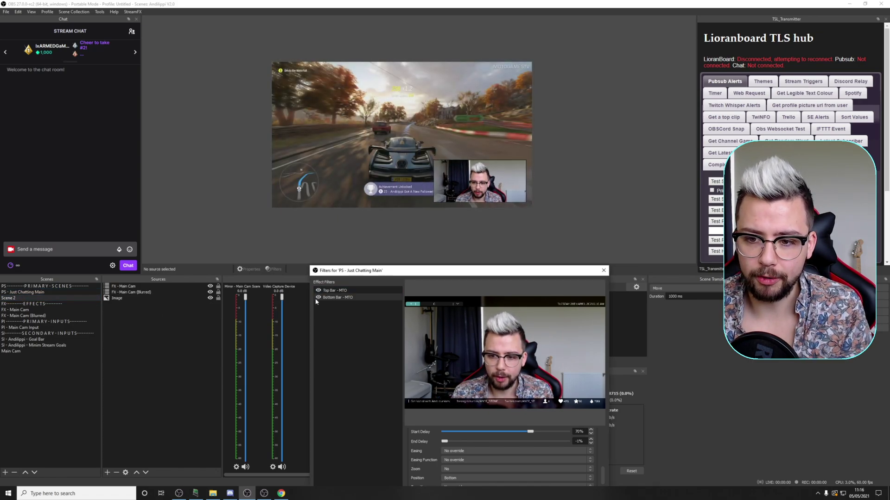
{"action": "left_click", "coordinate": [21, 293]}
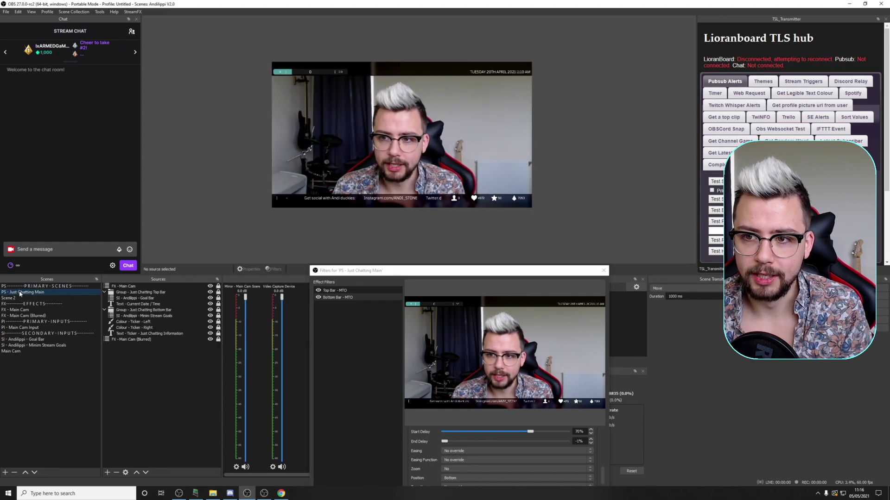
{"action": "left_click", "coordinate": [14, 299]}
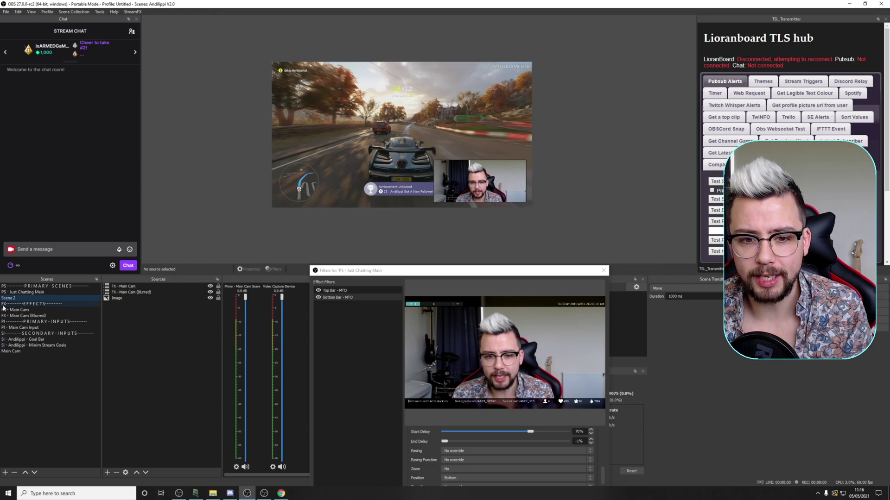
{"action": "left_click", "coordinate": [23, 292]}
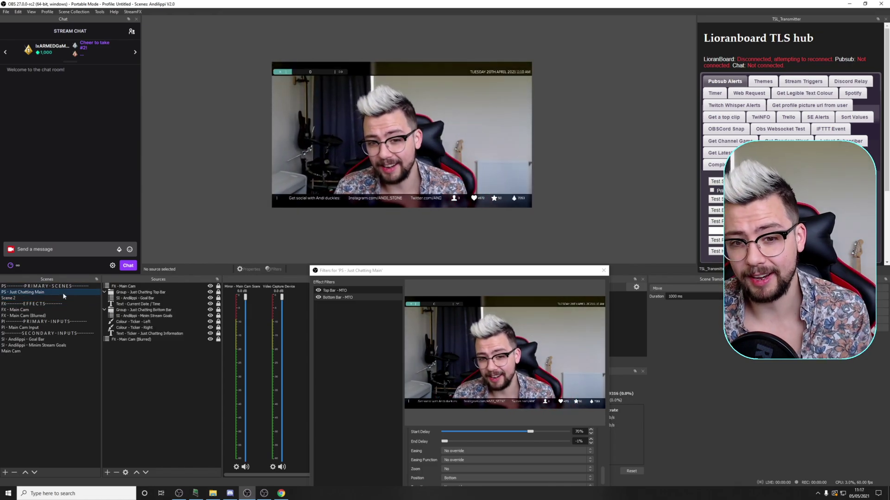
Close the current filters window and open the filters of Scene 2
{"action": "key", "text": "Escape"}
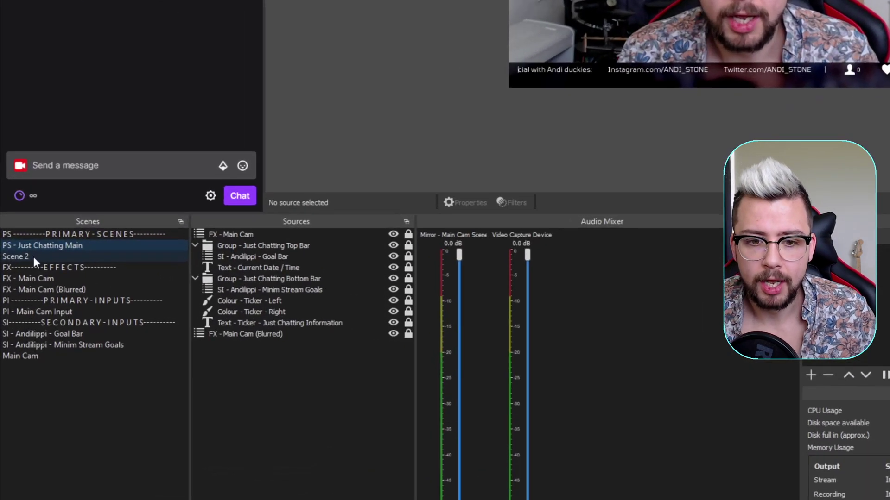
{"action": "right_click", "coordinate": [18, 300]}
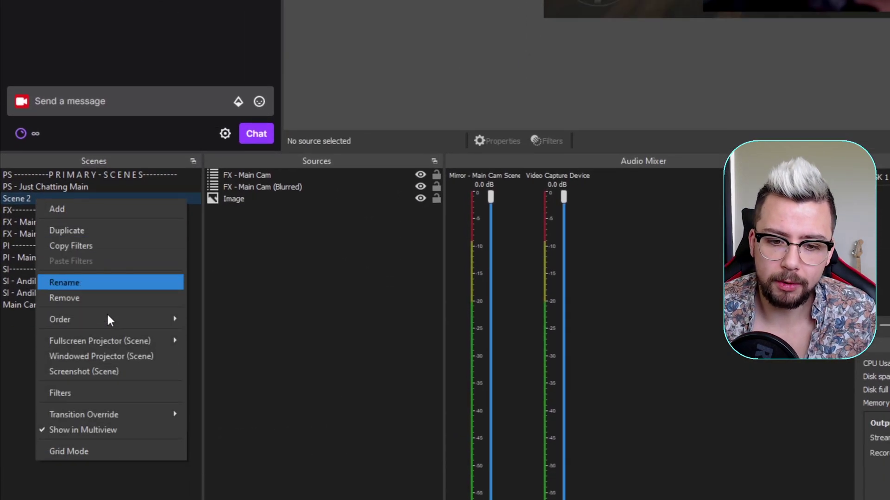
{"action": "left_click", "coordinate": [39, 397]}
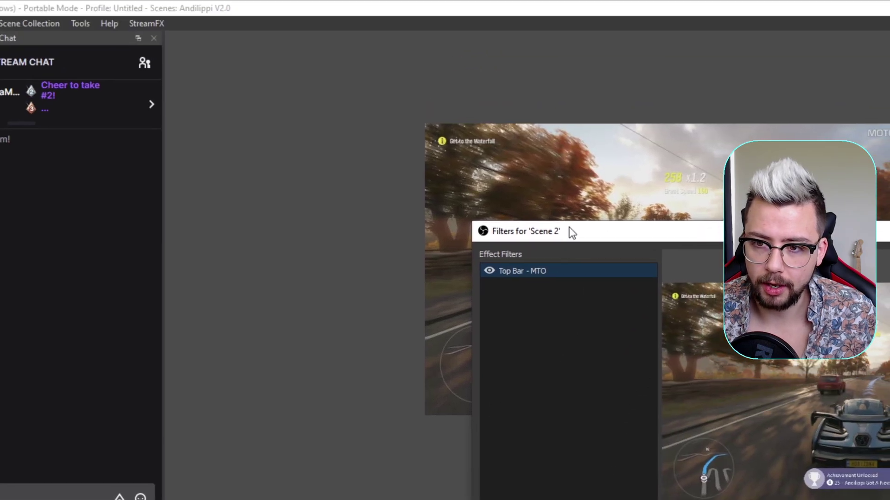
{"action": "mouse_move", "coordinate": [570, 232]}
{"action": "left_mouse_down"}
{"action": "mouse_move", "coordinate": [639, 268]}
{"action": "mouse_move", "coordinate": [574, 223]}
{"action": "left_mouse_up"}
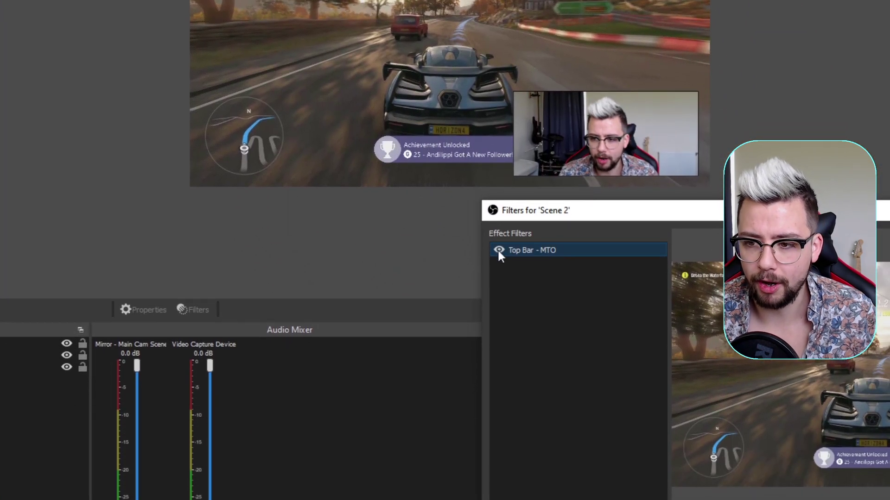
Toggle the Top Bar - MTO filter, then test switching from PS - Just Chatting Main to Scene 2
{"action": "left_click", "coordinate": [499, 263]}
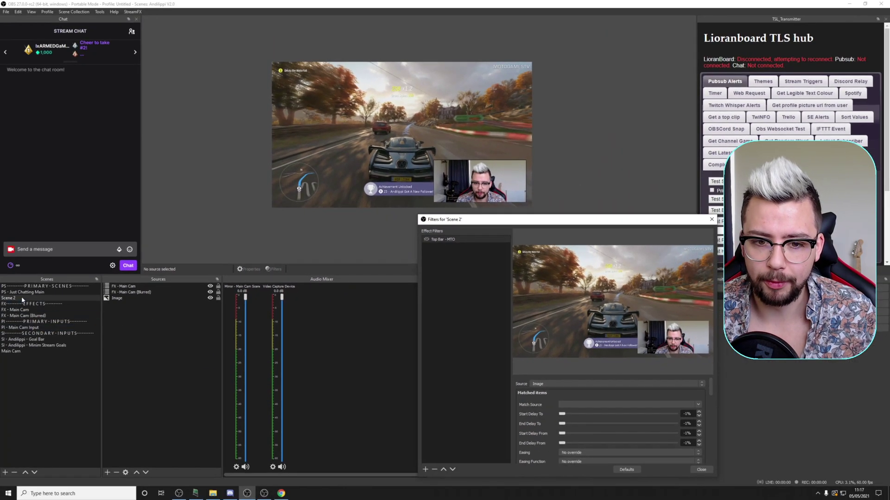
{"action": "left_click", "coordinate": [29, 292]}
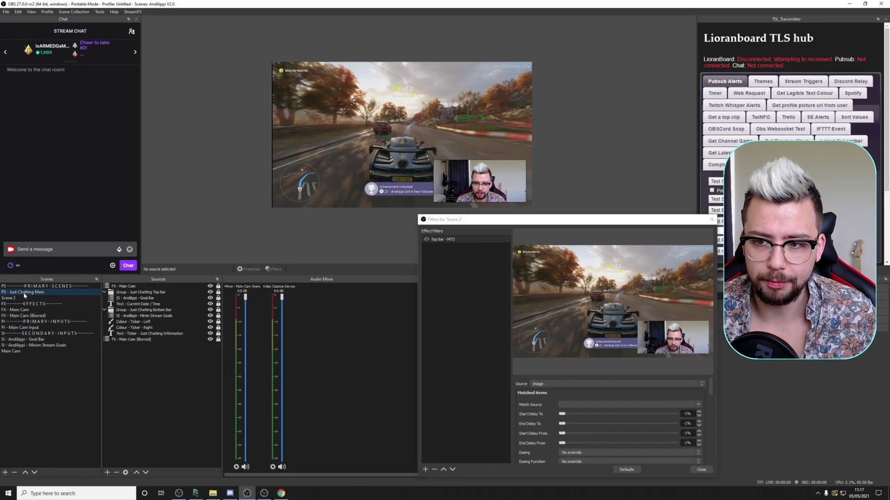
{"action": "left_click", "coordinate": [24, 298]}
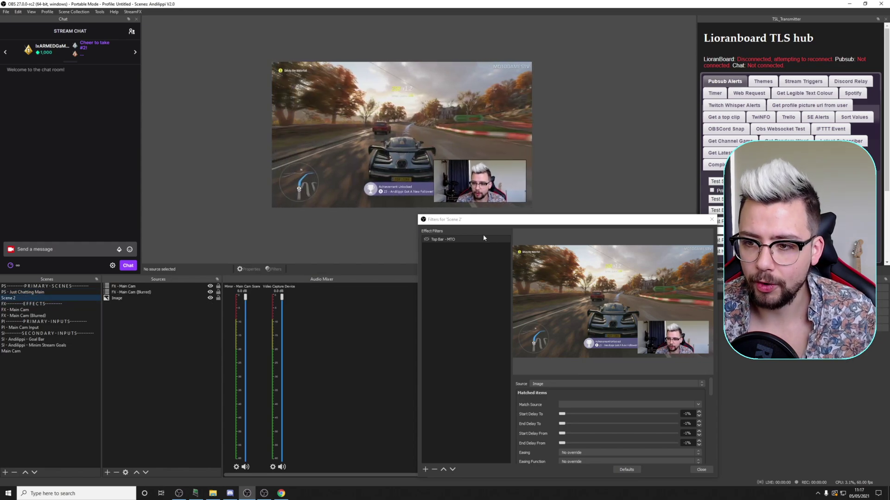
{"action": "left_click", "coordinate": [14, 299]}
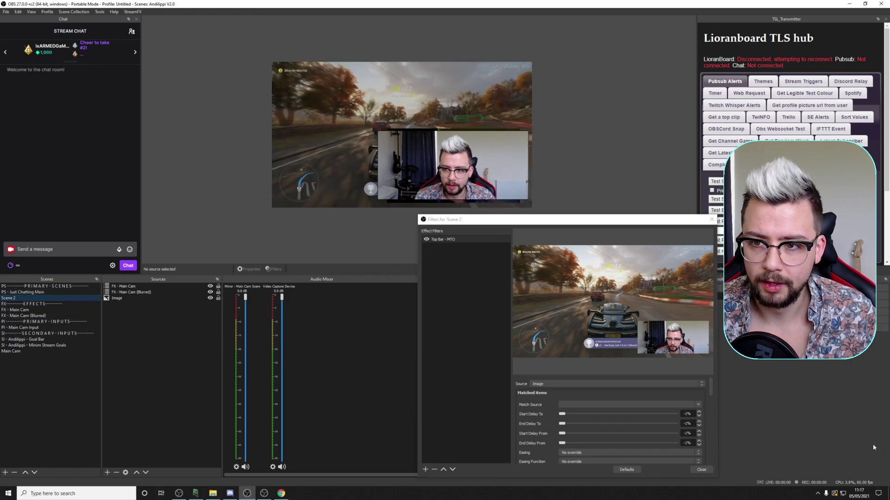
{"action": "left_click_drag", "start_coordinate": [584, 220], "coordinate": [359, 67]}
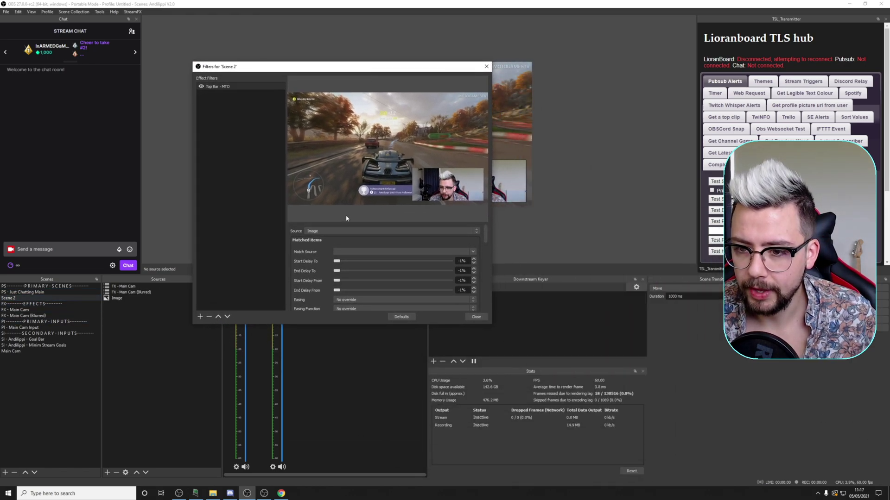
Keep Fade as the Top Bar - MTO transition effect
{"action": "scroll", "coordinate": [322, 256], "scroll_direction": "down", "scroll_amount": 3}
{"action": "scroll", "coordinate": [324, 257], "scroll_direction": "down", "scroll_amount": 5}
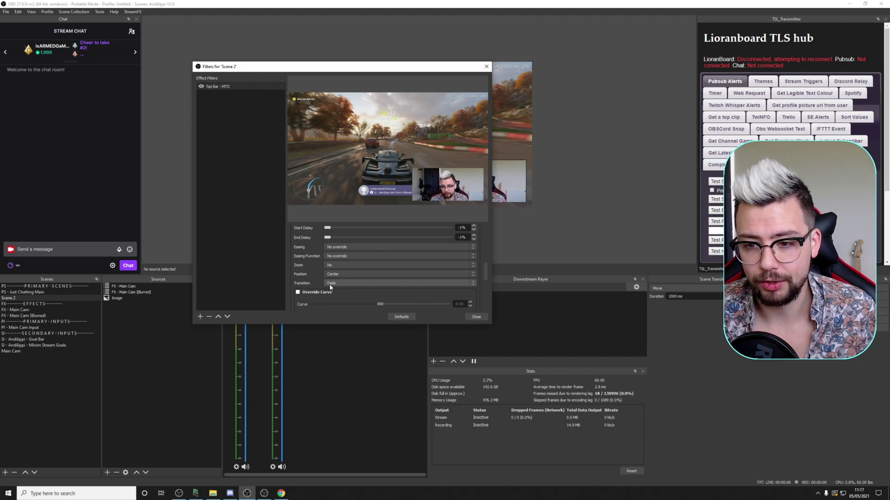
{"action": "left_click", "coordinate": [343, 285]}
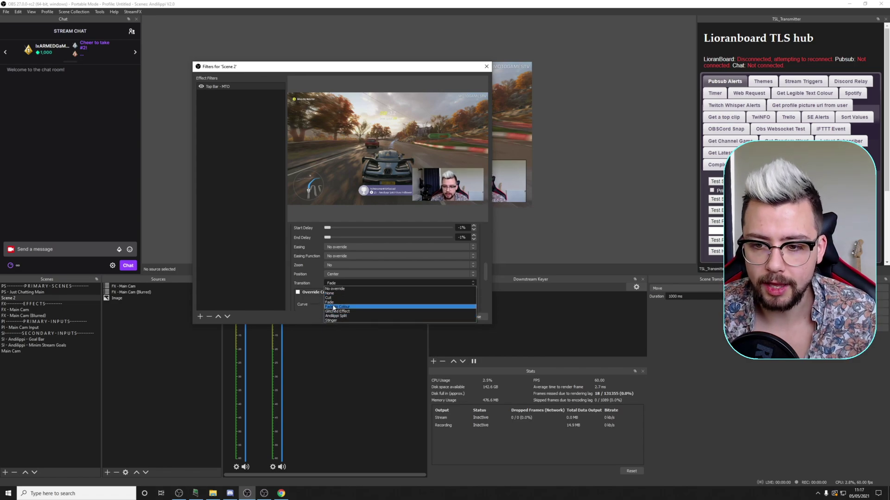
{"action": "left_click", "coordinate": [331, 303]}
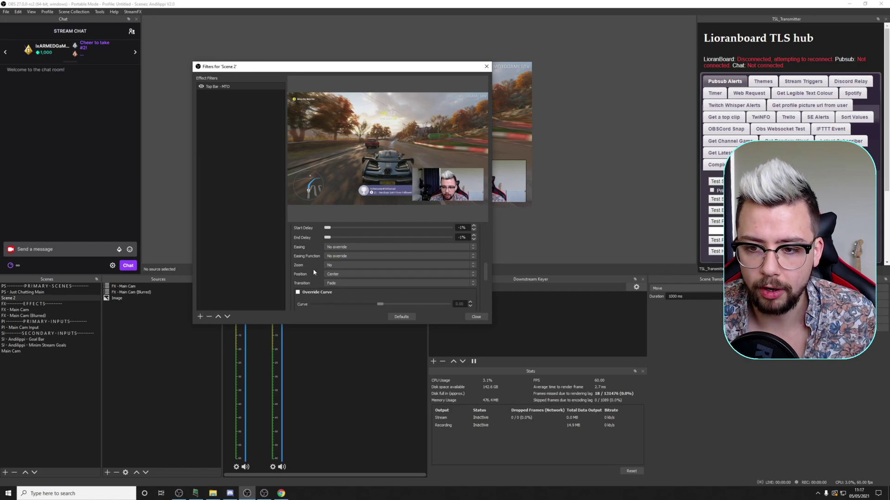
{"action": "scroll", "coordinate": [313, 269], "scroll_direction": "down", "scroll_amount": 3}
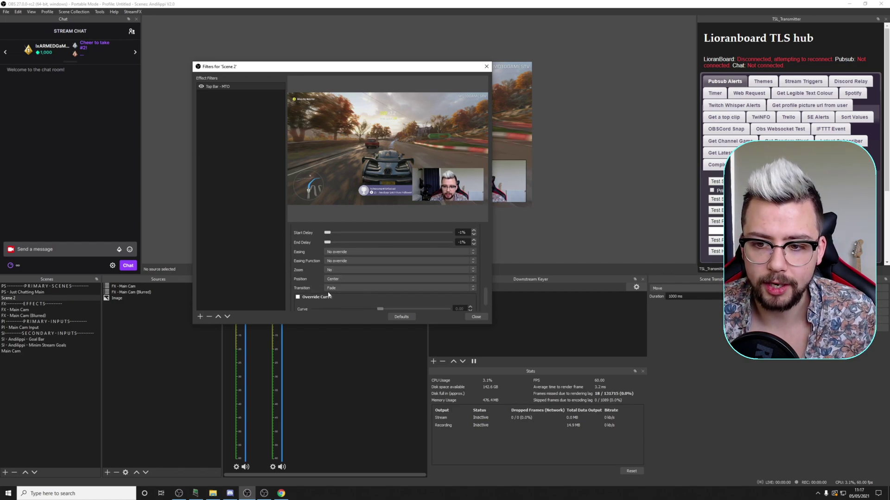
{"action": "left_click_drag", "start_coordinate": [280, 67], "coordinate": [507, 231]}
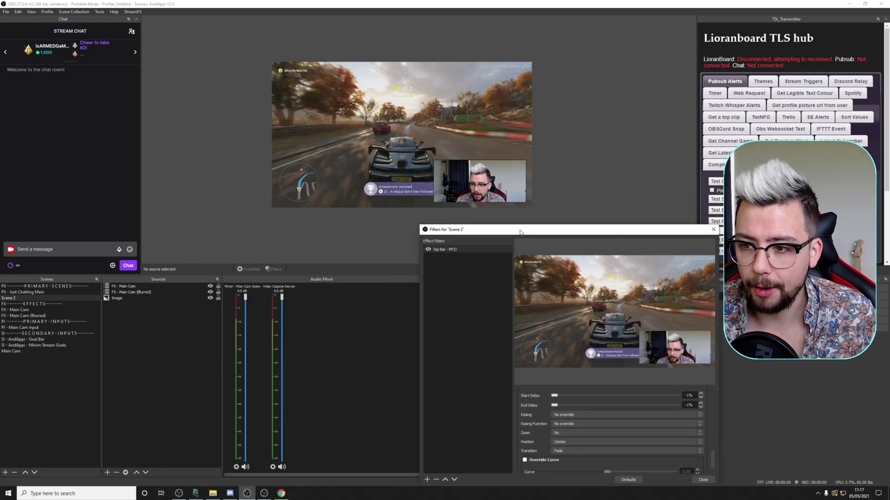
{"action": "left_click_drag", "start_coordinate": [520, 232], "coordinate": [442, 133]}
Set Zoom to Yes for the move and test switching between the two scenes
{"action": "left_click", "coordinate": [491, 334]}
{"action": "left_click", "coordinate": [477, 343]}
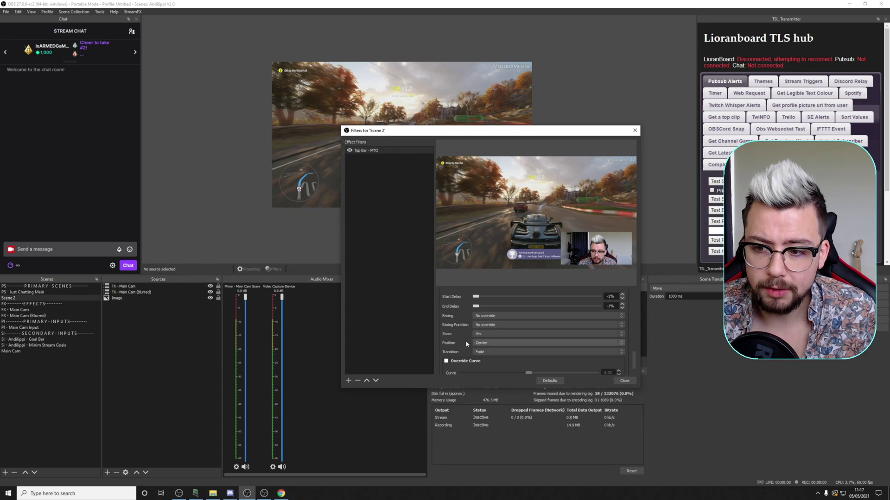
{"action": "scroll", "coordinate": [466, 344], "scroll_direction": "down", "scroll_amount": 1}
{"action": "left_click", "coordinate": [478, 324]}
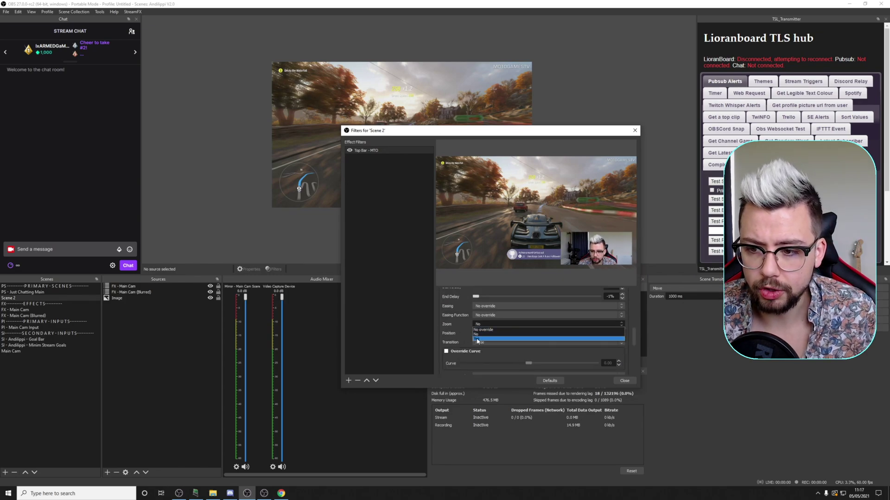
{"action": "left_click", "coordinate": [477, 340]}
{"action": "left_click_drag", "start_coordinate": [439, 131], "coordinate": [397, 302]}
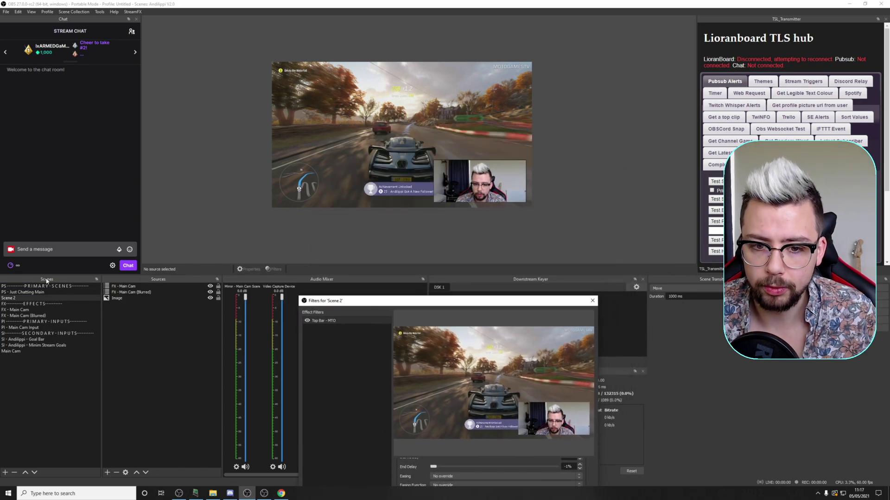
{"action": "left_click", "coordinate": [40, 293]}
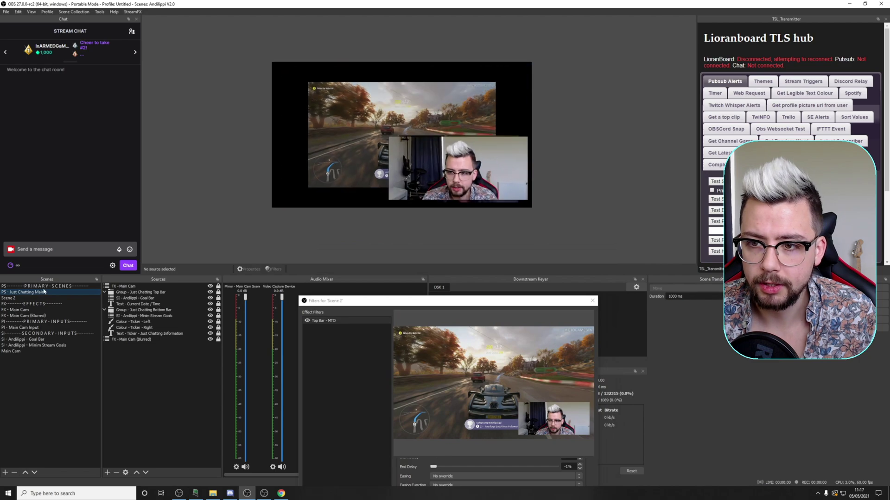
{"action": "left_click", "coordinate": [14, 300]}
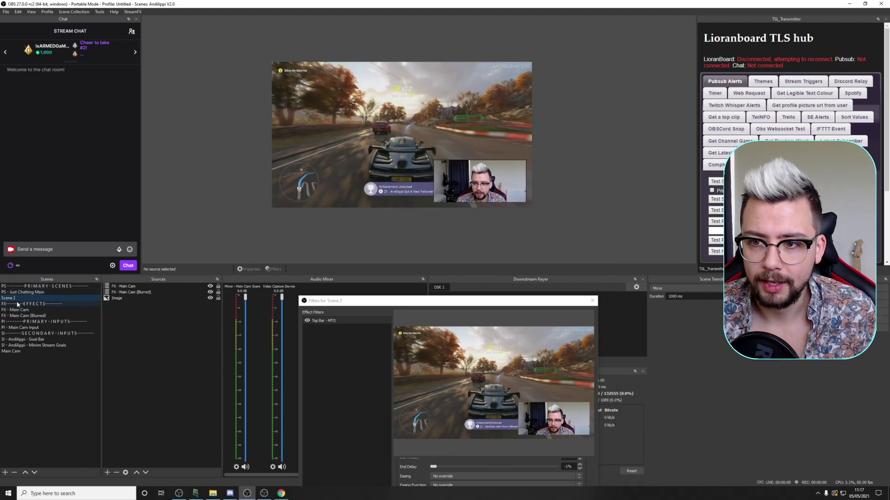
Set zoom for disappearing items, close the Scene 2 filters, and retest the scene switch
{"action": "left_click_drag", "start_coordinate": [376, 303], "coordinate": [363, 153]}
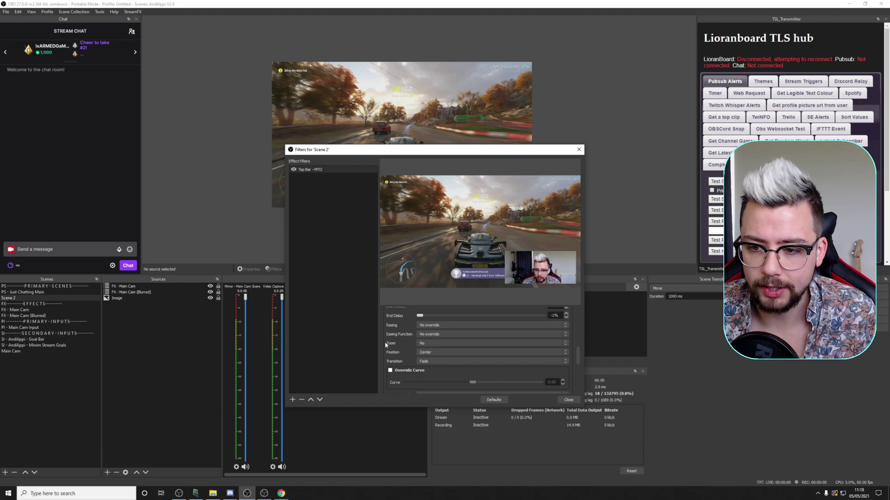
{"action": "scroll", "coordinate": [425, 362], "scroll_direction": "up", "scroll_amount": 2}
{"action": "left_click", "coordinate": [425, 374]}
{"action": "left_click", "coordinate": [425, 380]}
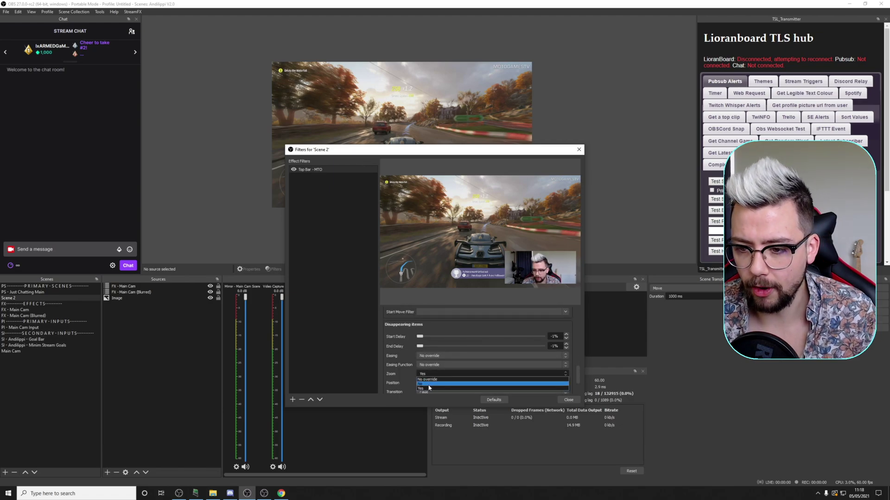
{"action": "left_click", "coordinate": [568, 400]}
{"action": "left_click", "coordinate": [13, 293]}
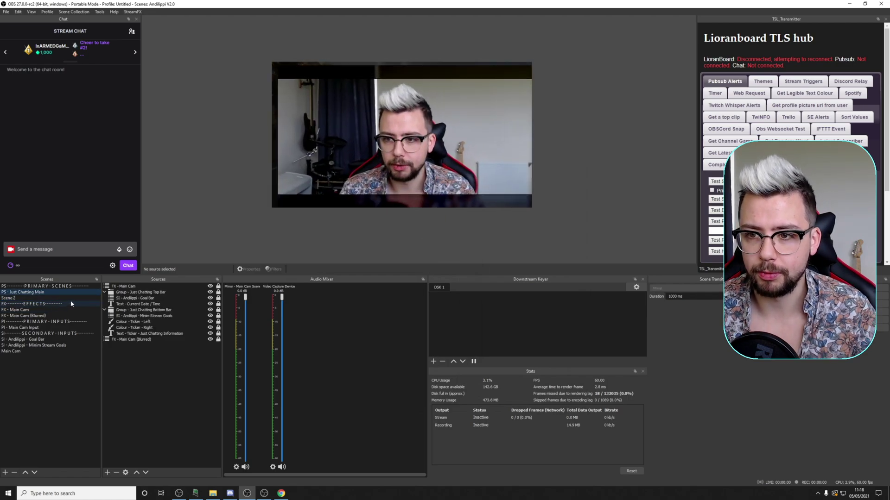
{"action": "left_click", "coordinate": [37, 299]}
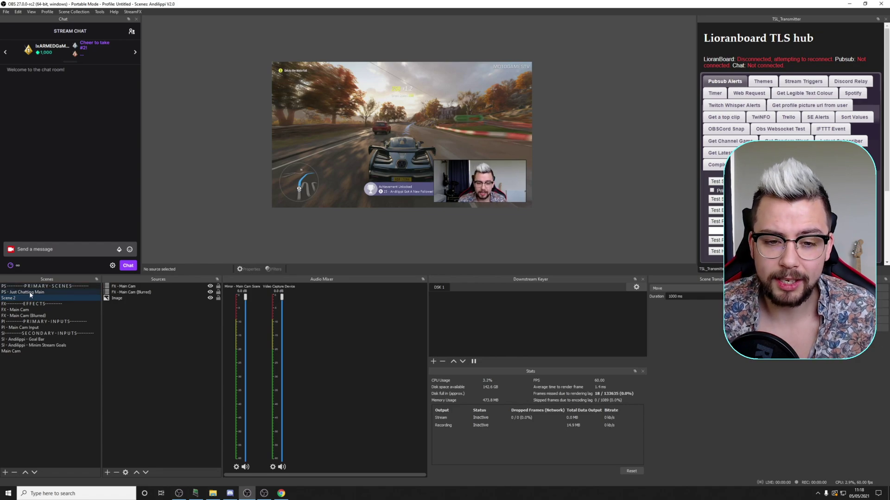
{"action": "left_click", "coordinate": [30, 293]}
Open the filters of the PS - Just Chatting Main scene
{"action": "right_click", "coordinate": [31, 293]}
{"action": "left_click", "coordinate": [46, 389]}
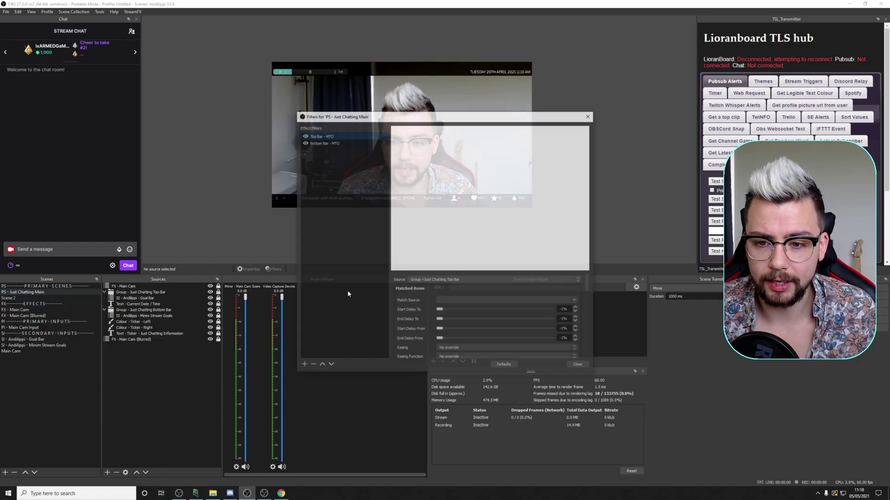
{"action": "scroll", "coordinate": [409, 305], "scroll_direction": "down", "scroll_amount": 5}
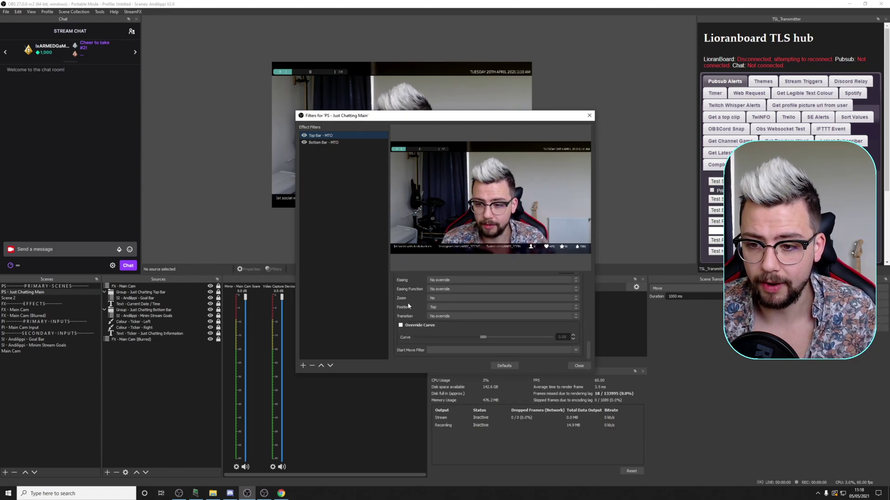
{"action": "scroll", "coordinate": [410, 306], "scroll_direction": "up", "scroll_amount": 5}
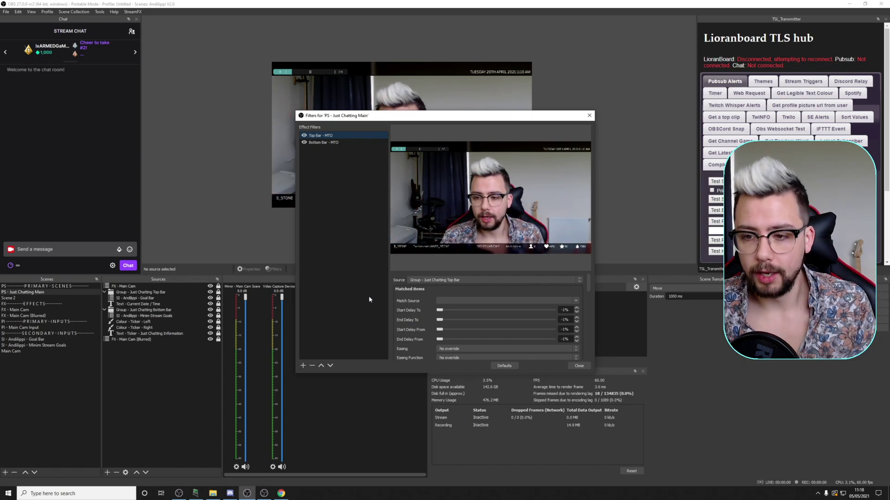
Review Top Bar - MTO's appearing and disappearing settings and its Start Move Filter list, leaving them unchanged
{"action": "scroll", "coordinate": [410, 310], "scroll_direction": "down", "scroll_amount": 5}
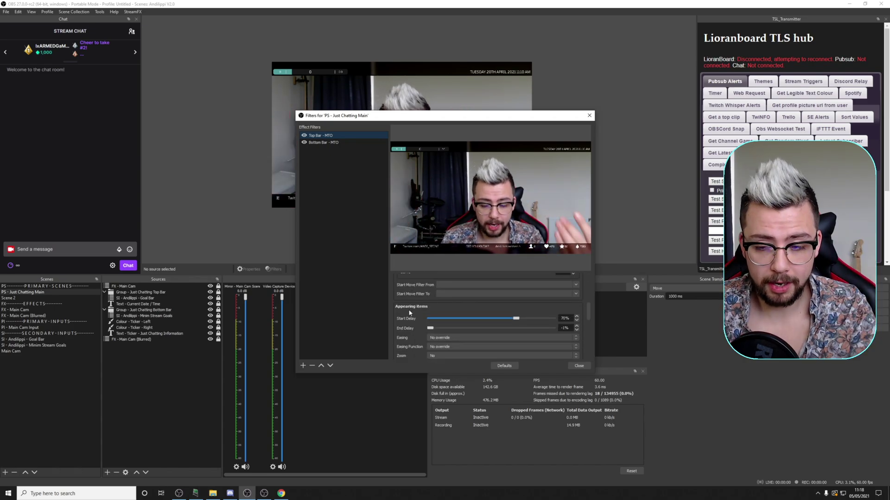
{"action": "scroll", "coordinate": [410, 313], "scroll_direction": "down", "scroll_amount": 1}
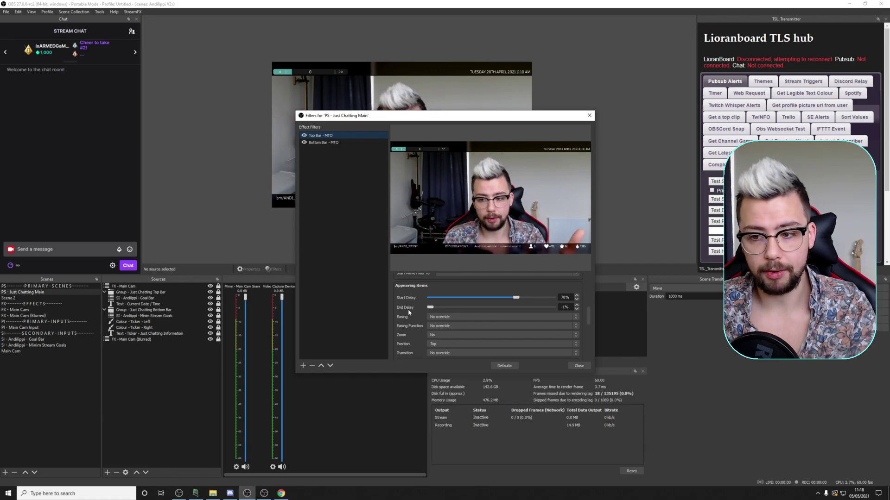
{"action": "scroll", "coordinate": [408, 310], "scroll_direction": "down", "scroll_amount": 5}
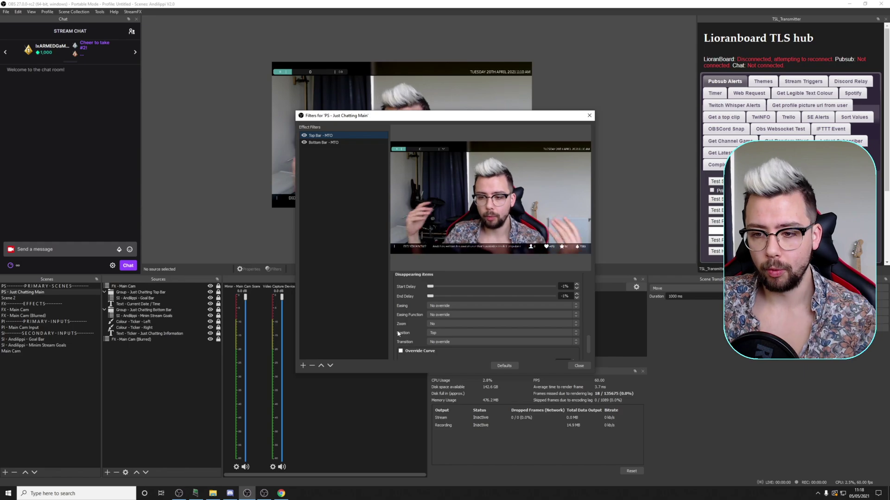
{"action": "scroll", "coordinate": [400, 333], "scroll_direction": "down", "scroll_amount": 2}
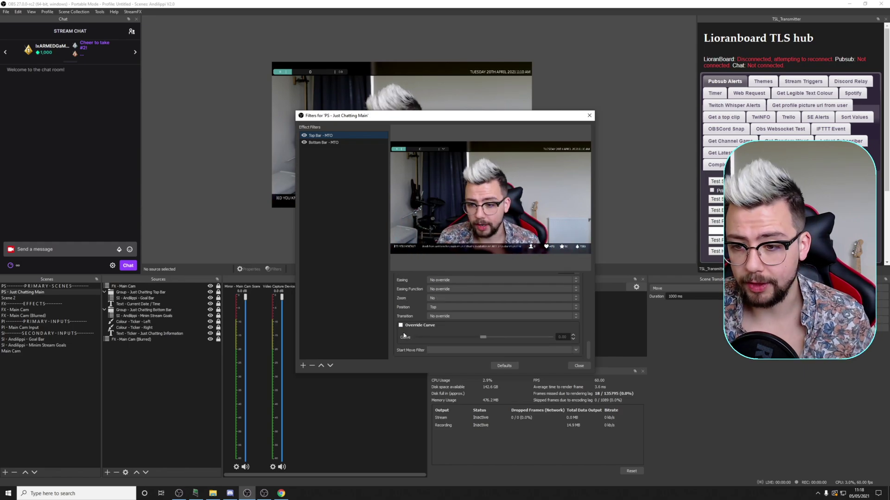
{"action": "left_click", "coordinate": [576, 350]}
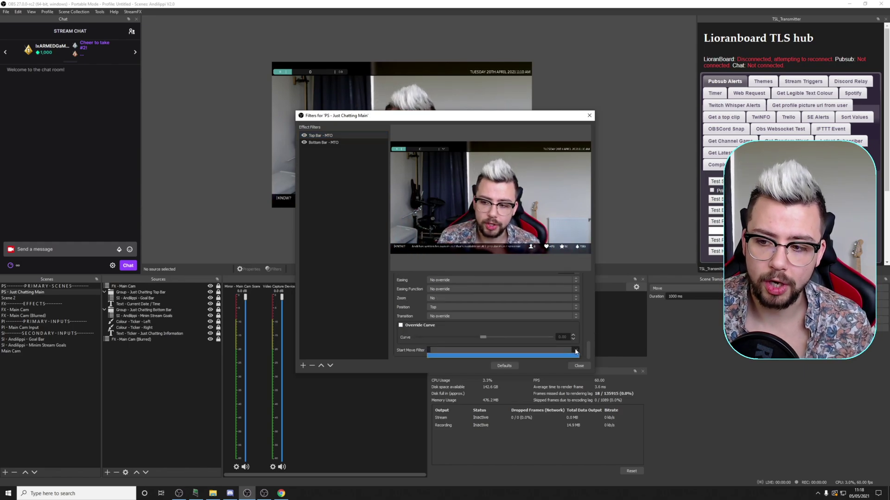
{"action": "left_click", "coordinate": [377, 213]}
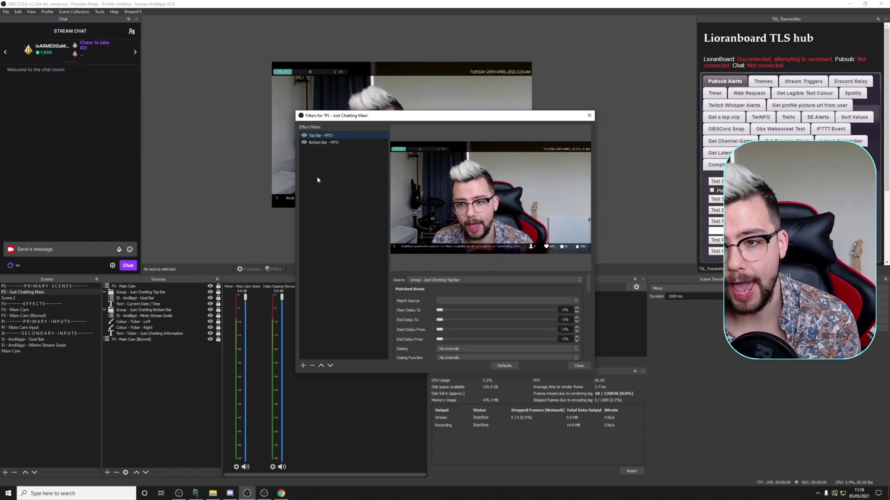